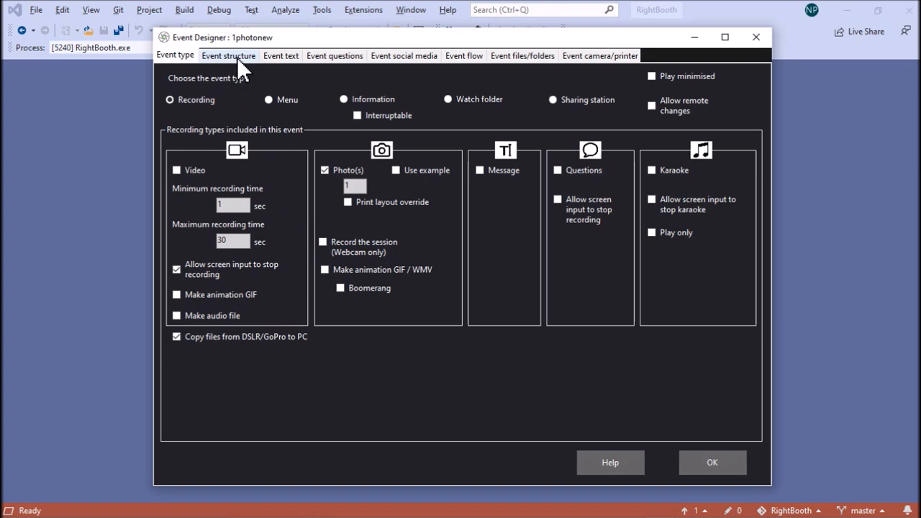
Step: Check the face swap and modify photo options in the event's Photo AI settings, then close the Event Designer
click(229, 56)
click(245, 228)
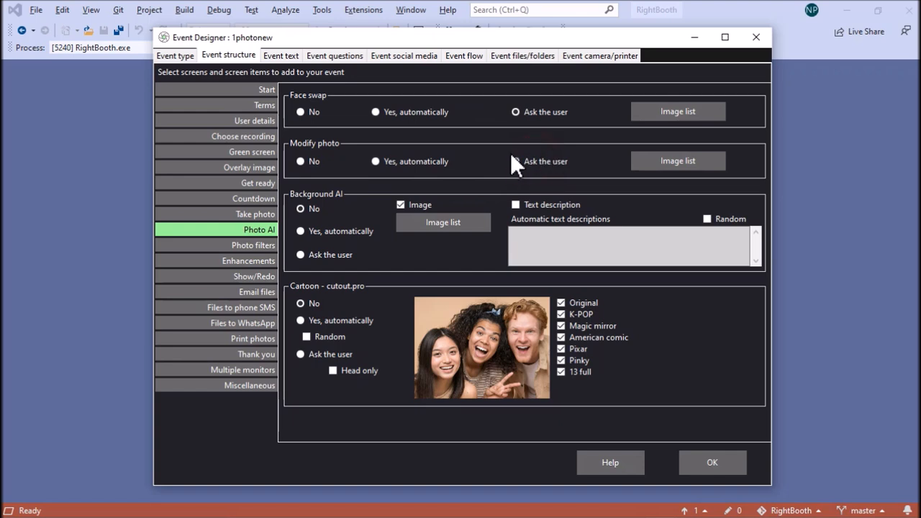
click(719, 463)
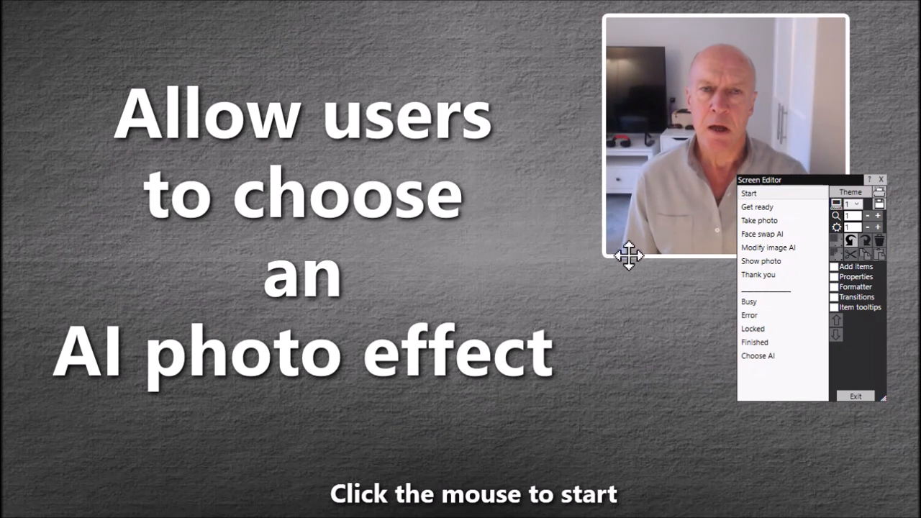
Step: Review the Face swap AI and Modify image AI screens, then return to the Start screen
click(775, 236)
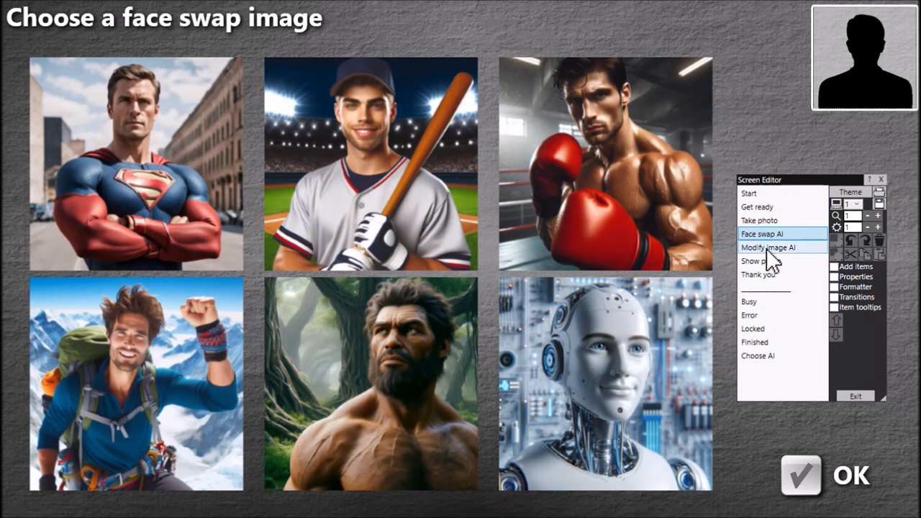
click(769, 249)
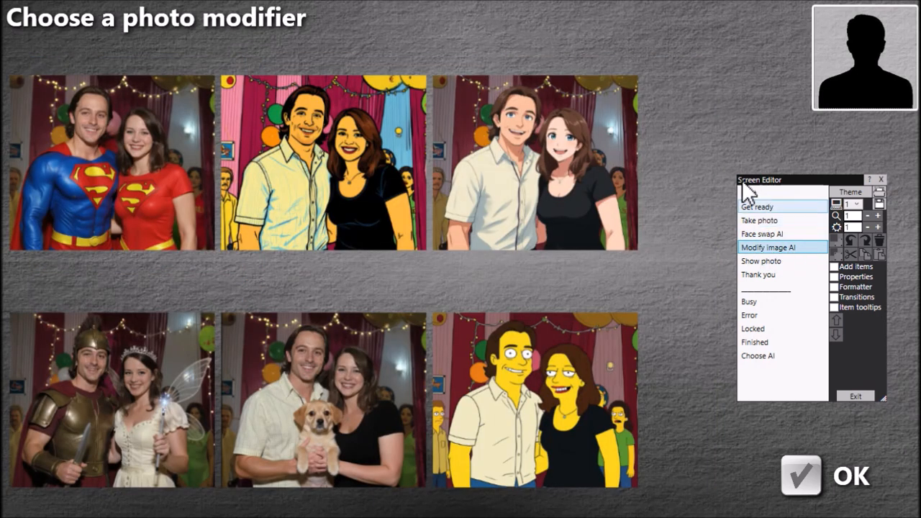
click(767, 234)
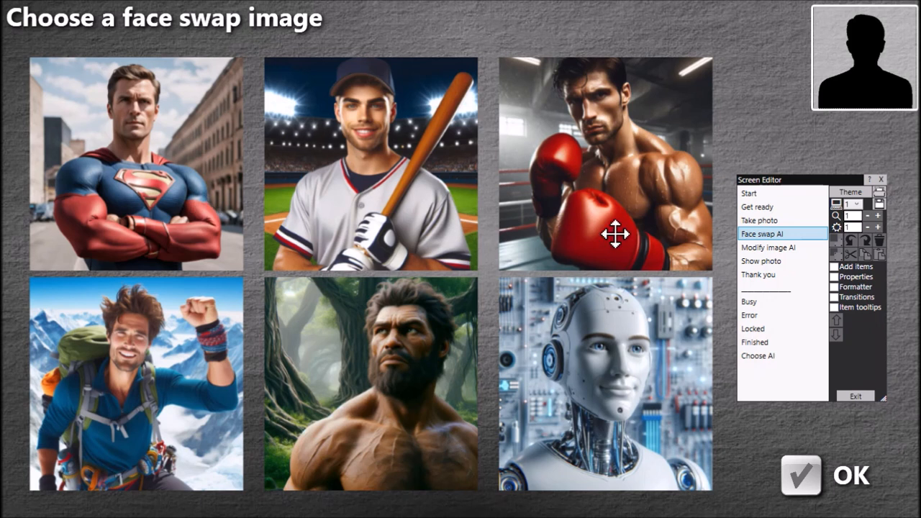
click(781, 247)
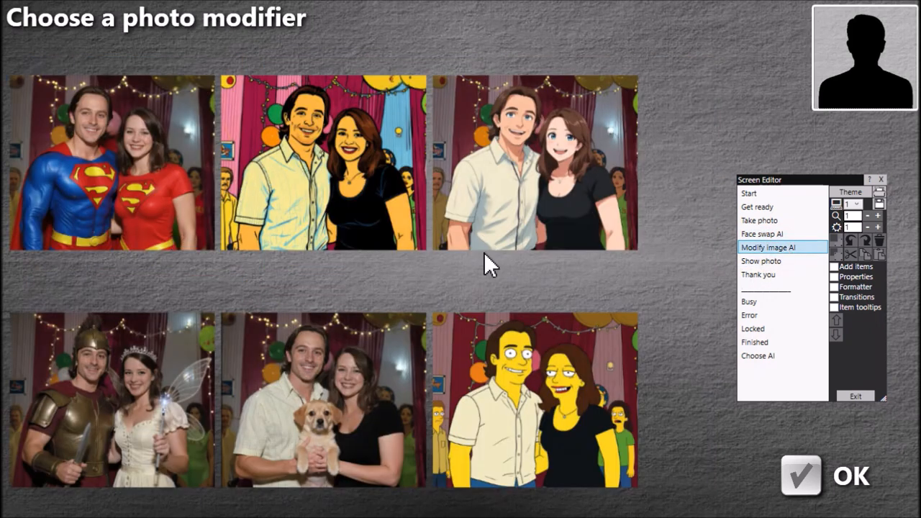
click(749, 193)
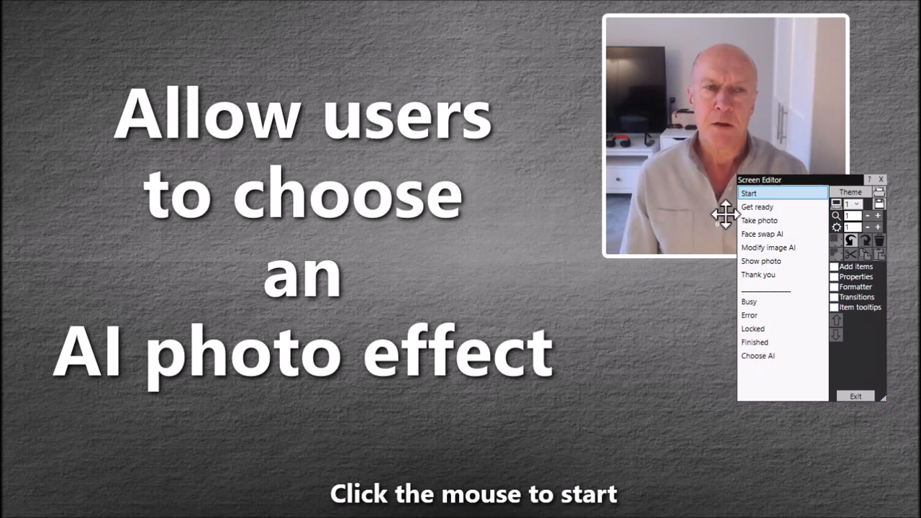
Step: Add a new screen named "Choose" to the event
drag(795, 181, 683, 181)
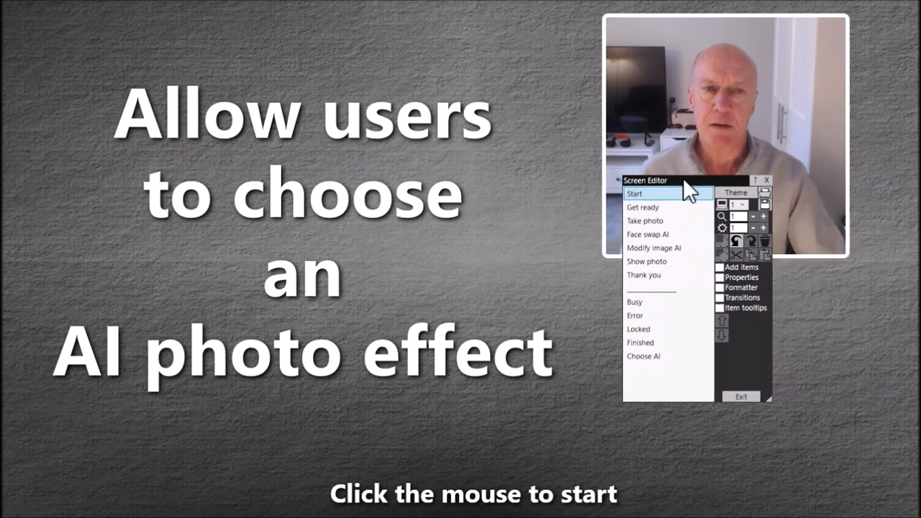
click(736, 268)
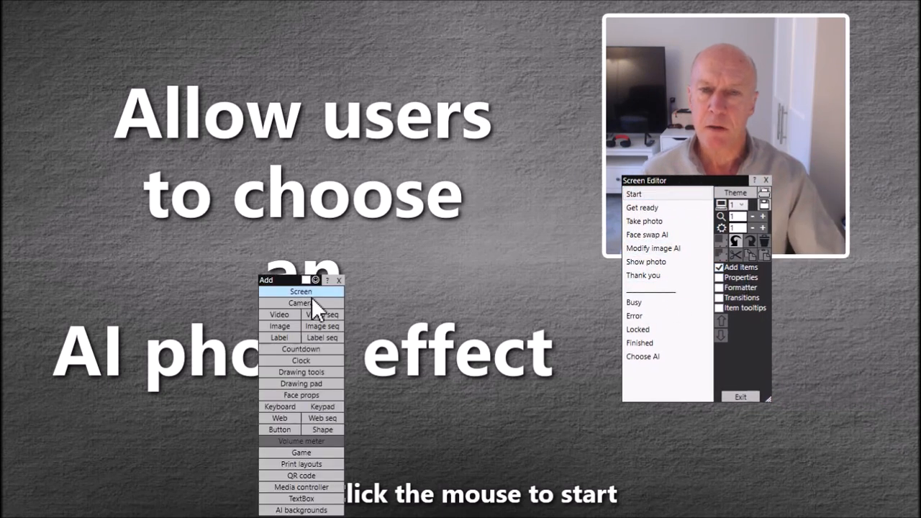
click(308, 292)
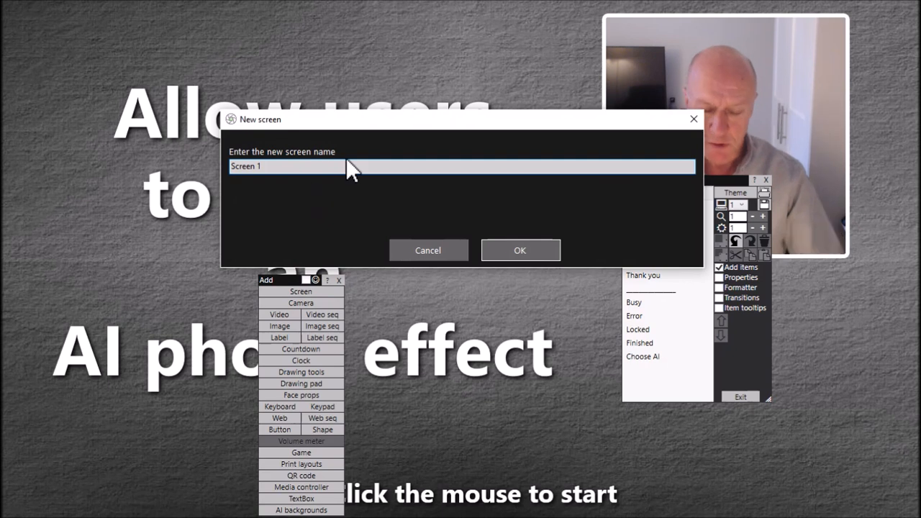
key(BackSpace)
key(BackSpace)
key(BackSpace)
key(BackSpace)
key(BackSpace)
key(BackSpace)
key(BackSpace)
key(BackSpace)
text(Ch)
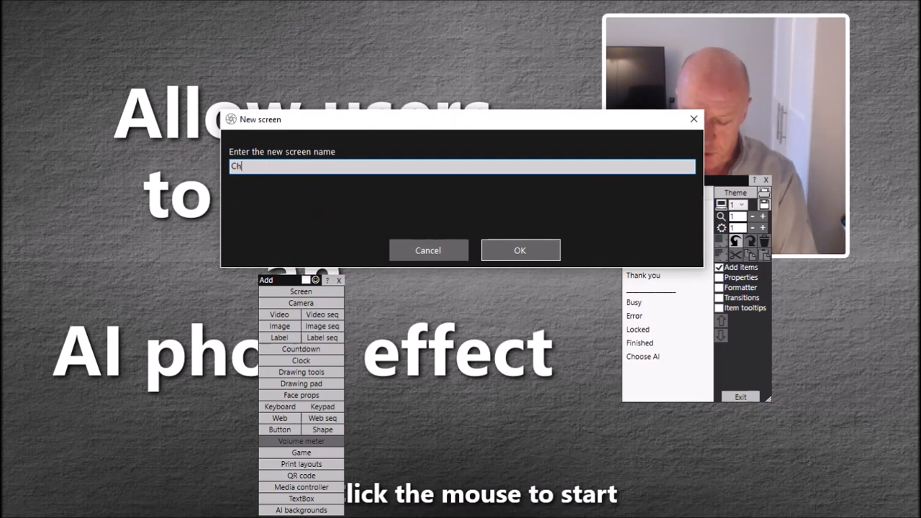
text(oose)
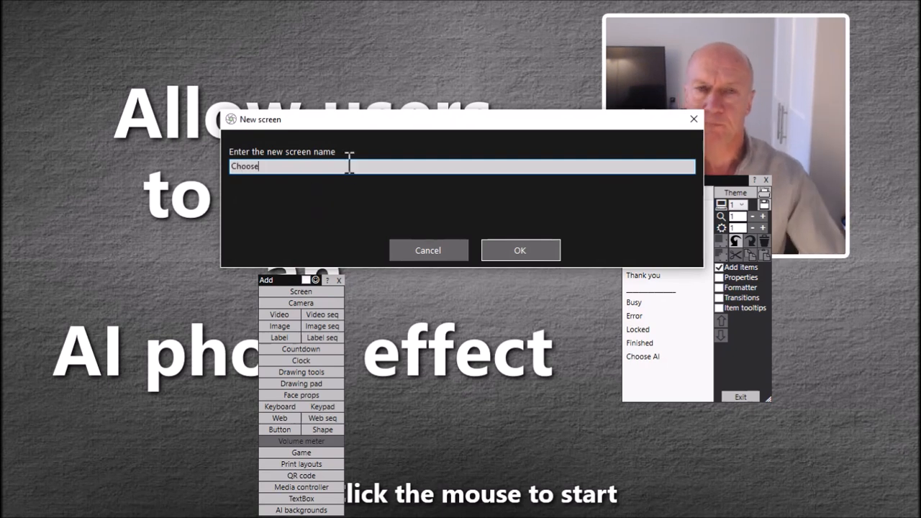
click(530, 254)
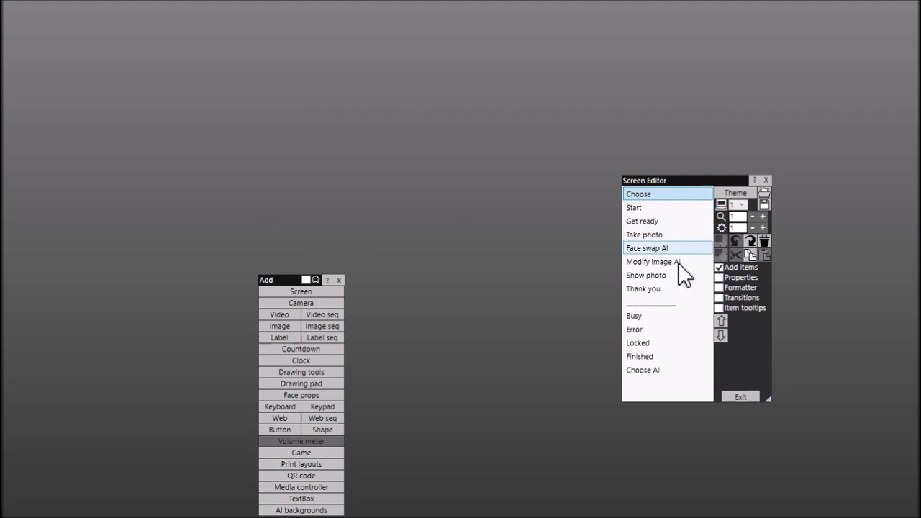
Step: Reorder the Choose screen so it sits between Take photo and Face swap AI
click(722, 336)
click(721, 336)
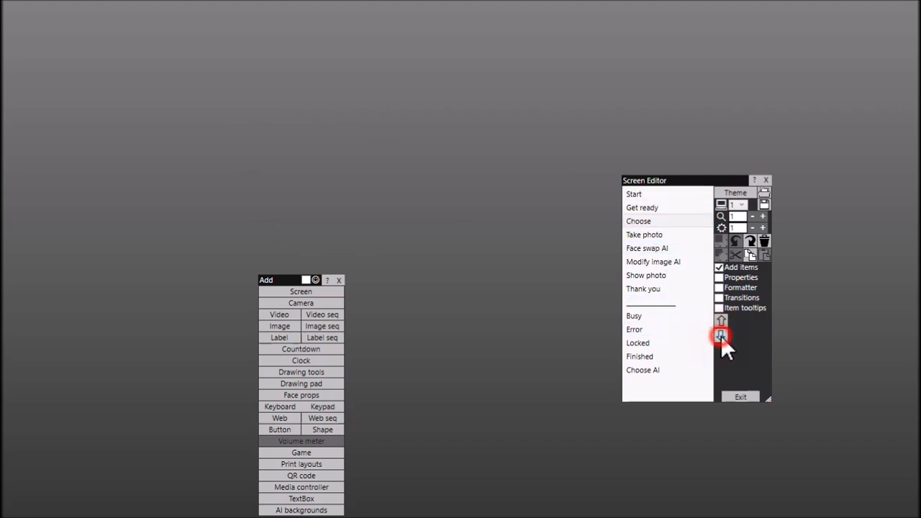
click(721, 335)
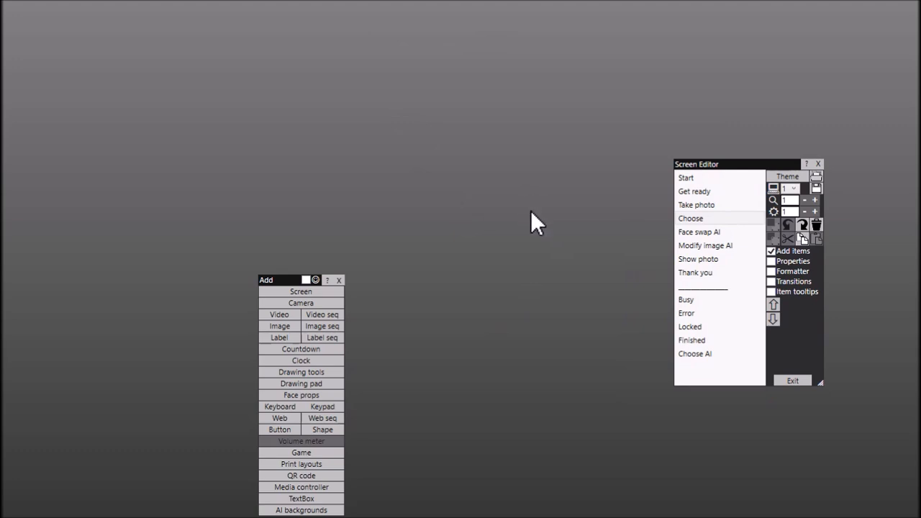
Step: Place a button on the upper-left part of the Choose screen and add a label beside it reading "Face swap"
click(280, 430)
drag(446, 255, 233, 167)
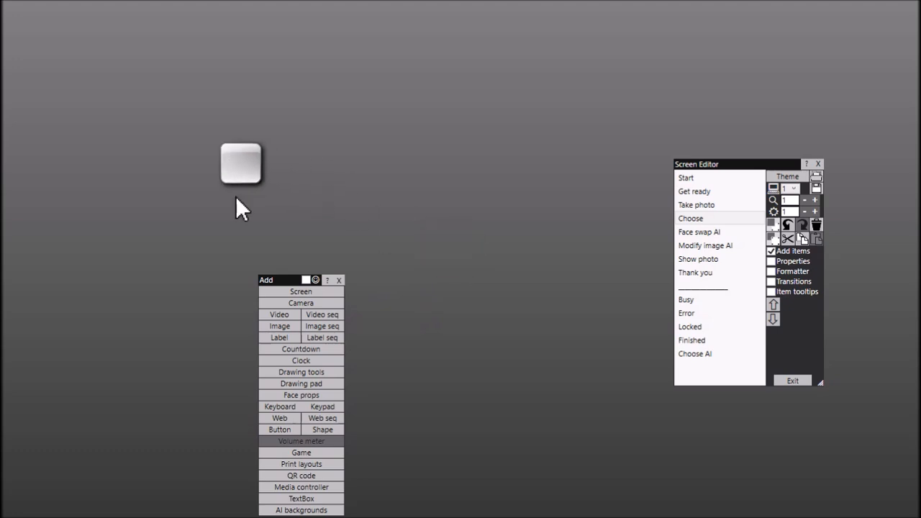
click(285, 340)
drag(417, 311, 382, 185)
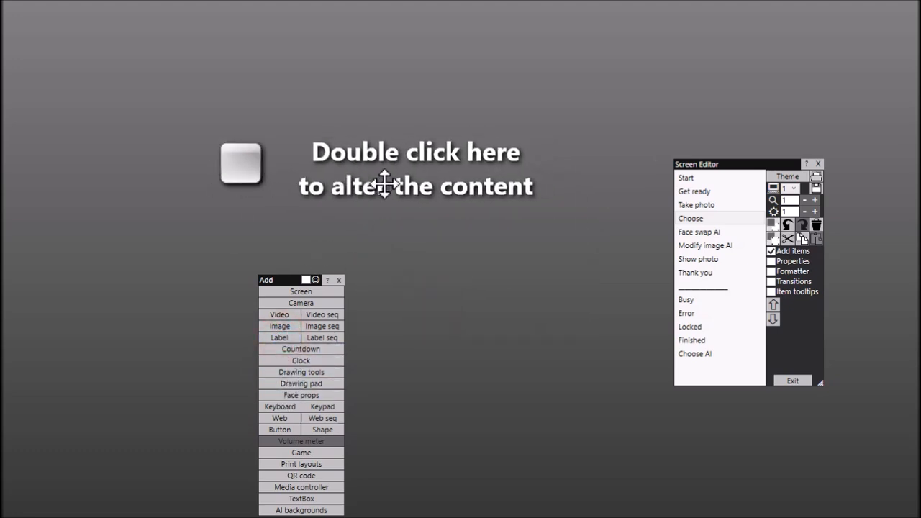
double_click(394, 185)
drag(633, 308, 466, 241)
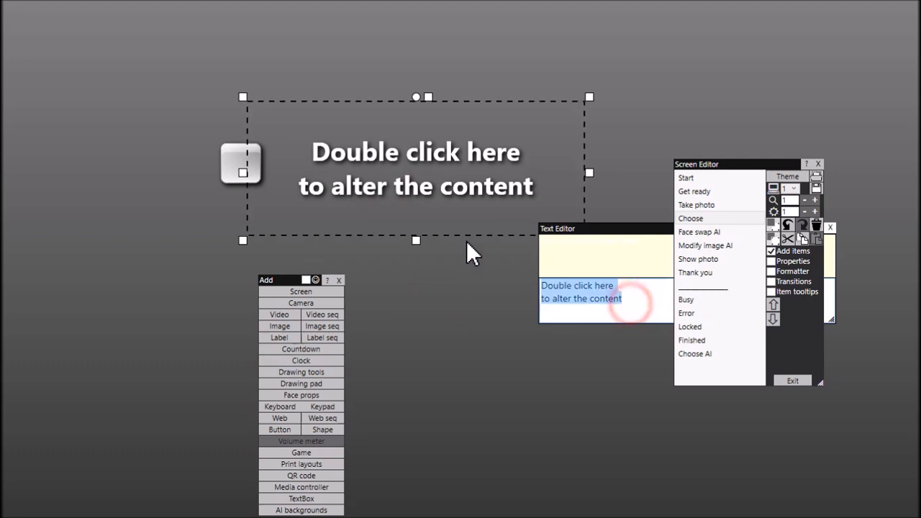
text(Face swap)
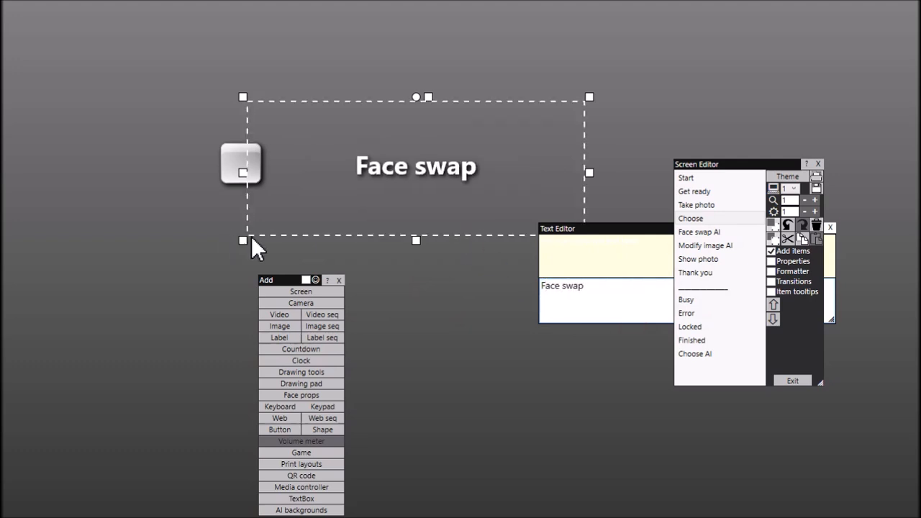
Step: Shrink the Face swap label's box to fit its text and move it right beside the button
click(419, 238)
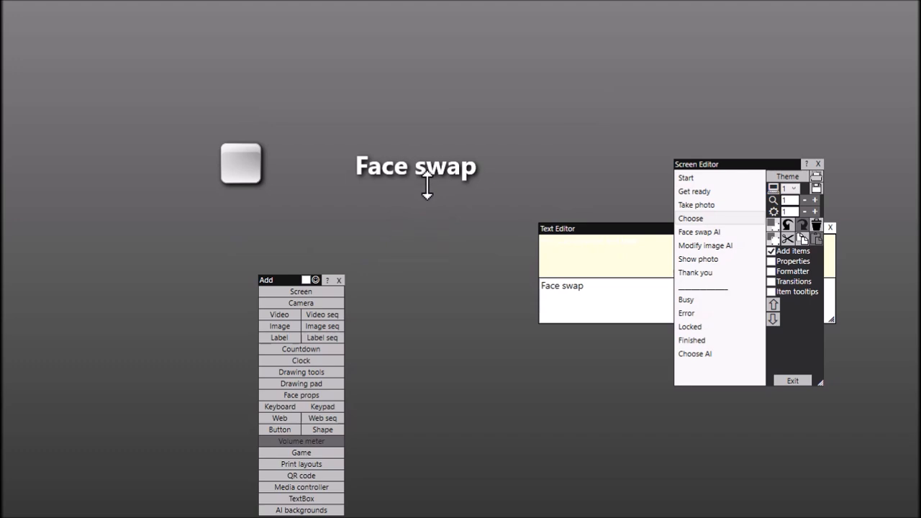
click(427, 186)
click(591, 173)
drag(428, 168, 346, 167)
click(342, 230)
Step: Duplicate the button and its Face swap label together, and place the copies directly below the originals
drag(185, 131, 432, 216)
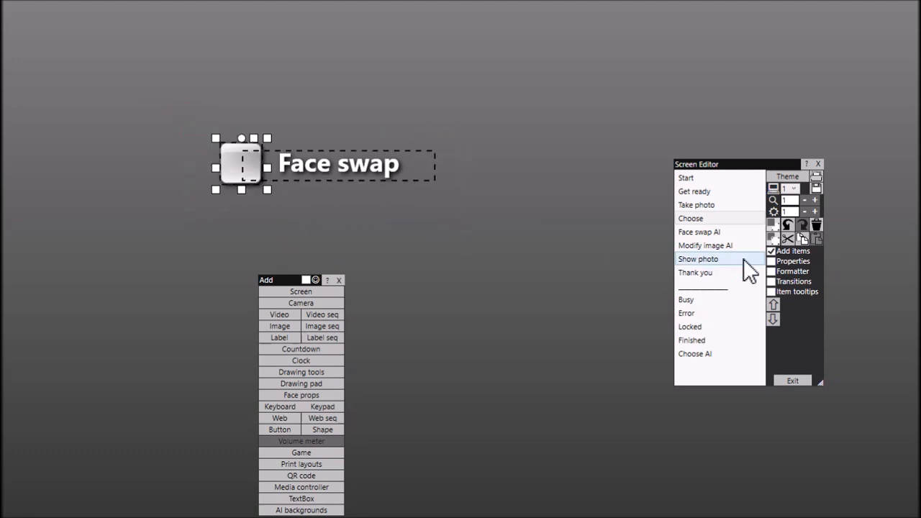
click(804, 238)
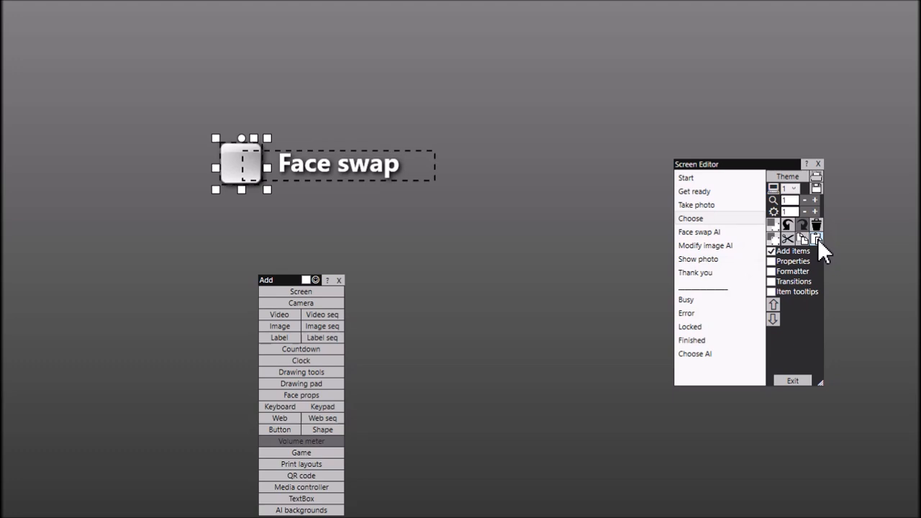
click(448, 214)
drag(245, 163, 243, 252)
drag(249, 164, 241, 251)
Step: Change the copied label's text to "Modify photo" and shift it clear of the lower button
double_click(340, 255)
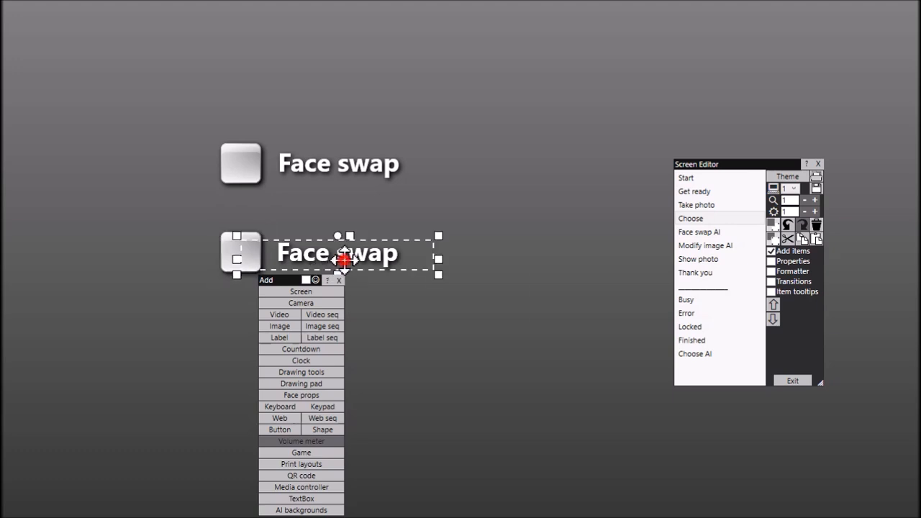
triple_click(621, 304)
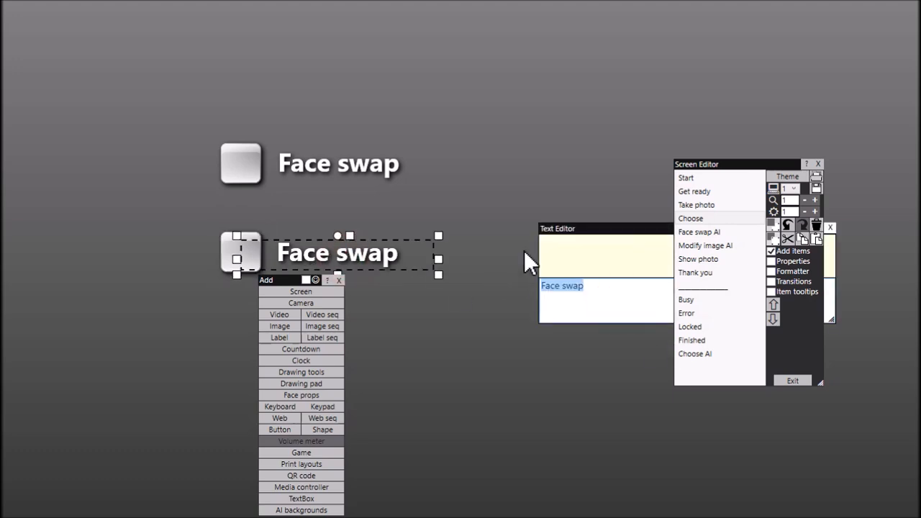
text(Modify )
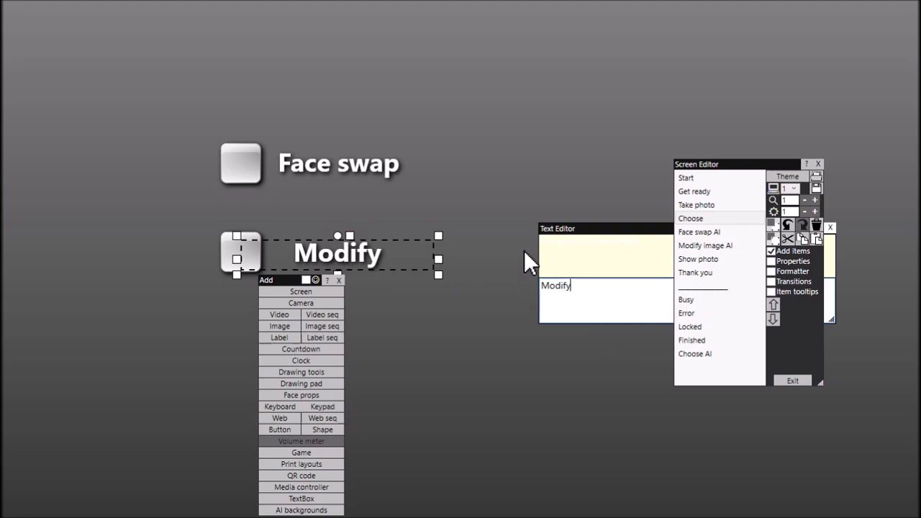
text(image)
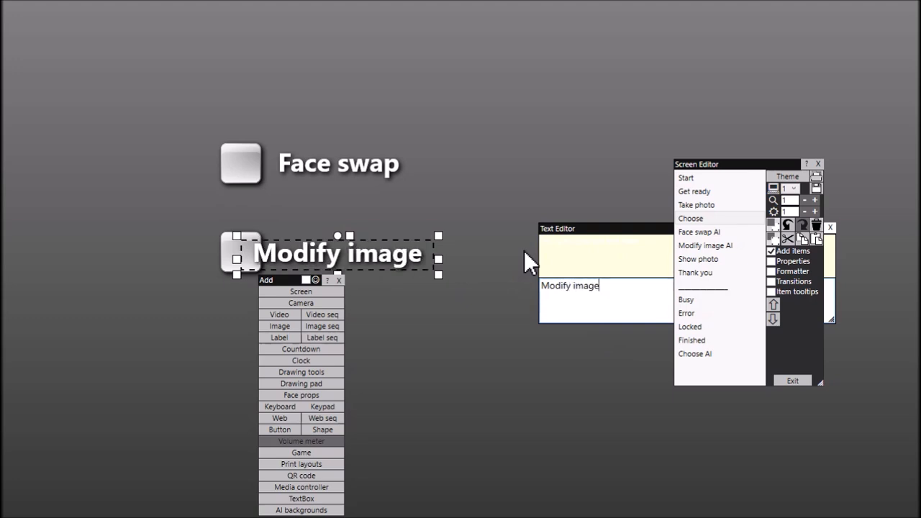
key(BackSpace)
key(BackSpace)
key(BackSpace)
key(BackSpace)
key(BackSpace)
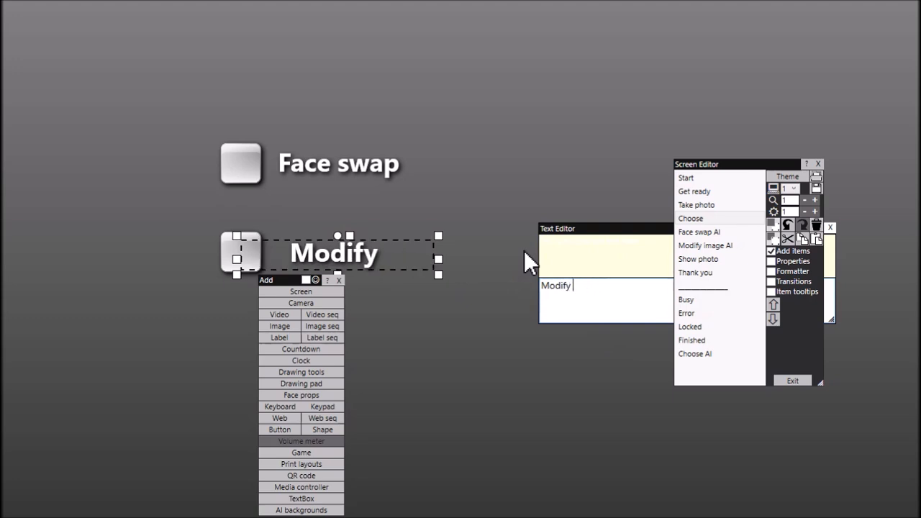
text(photo)
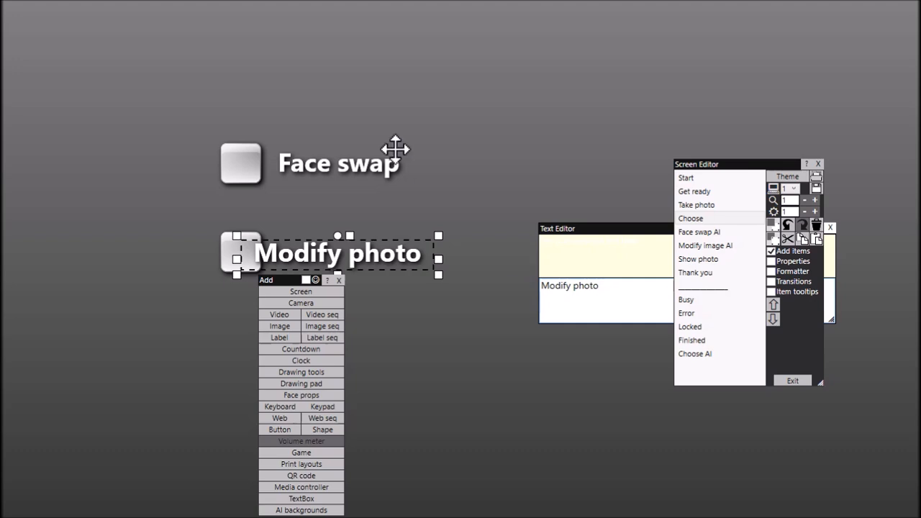
click(480, 156)
drag(367, 254, 389, 259)
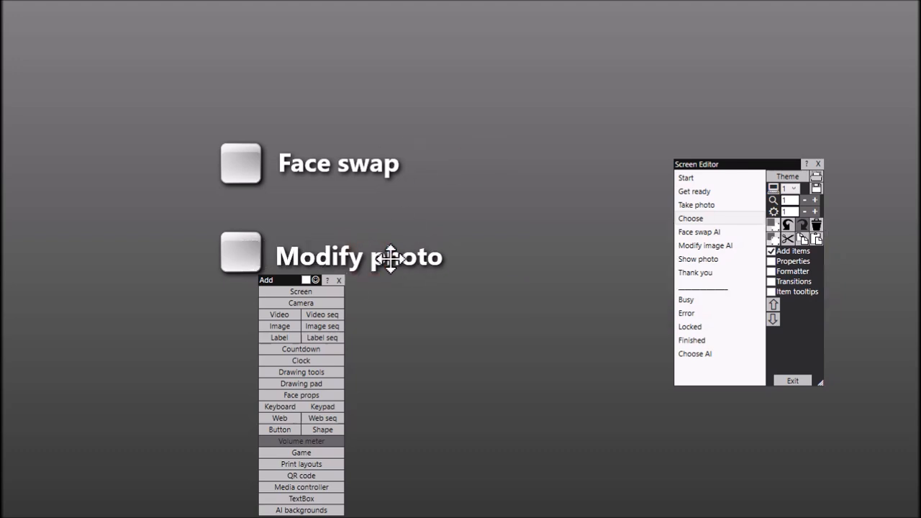
Step: Move both buttons and their labels together to the middle of the Choose screen
drag(177, 118, 329, 278)
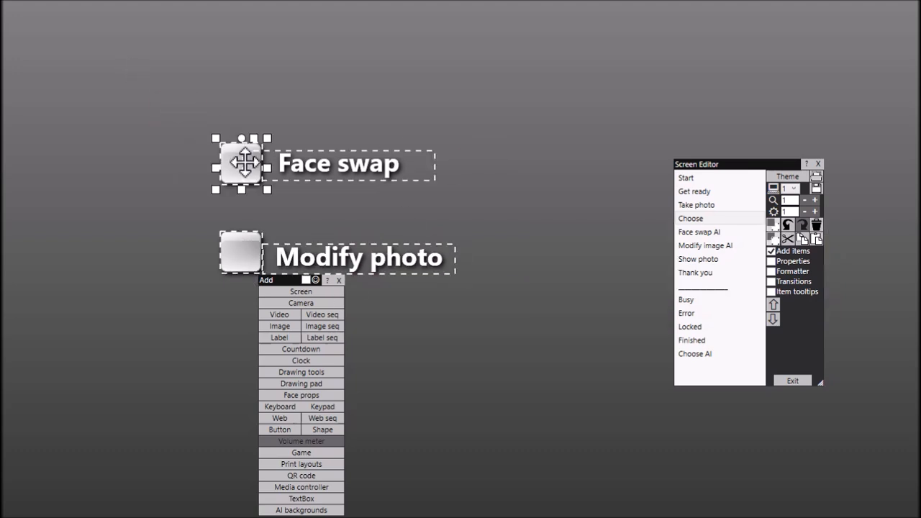
drag(241, 160, 385, 259)
click(339, 127)
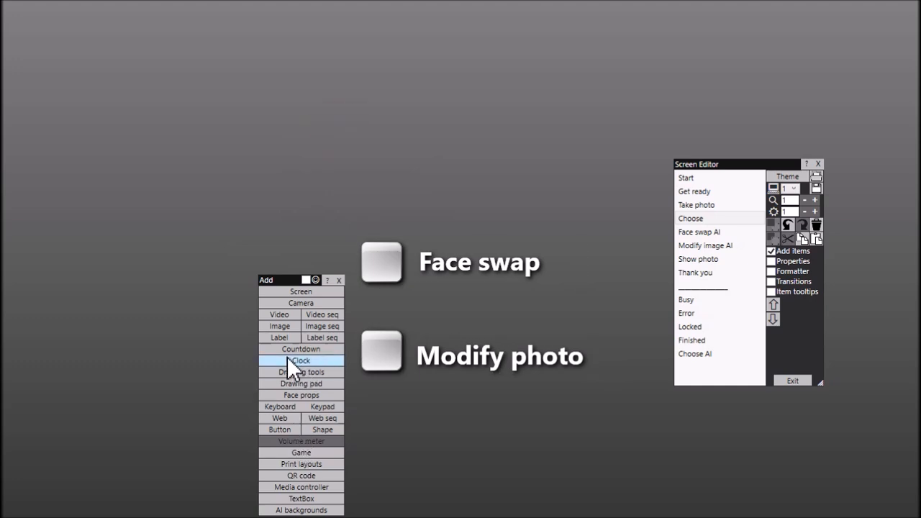
Step: Add a heading label above the two buttons reading "Choose your AI effect:"
click(287, 339)
drag(493, 304, 475, 135)
double_click(475, 135)
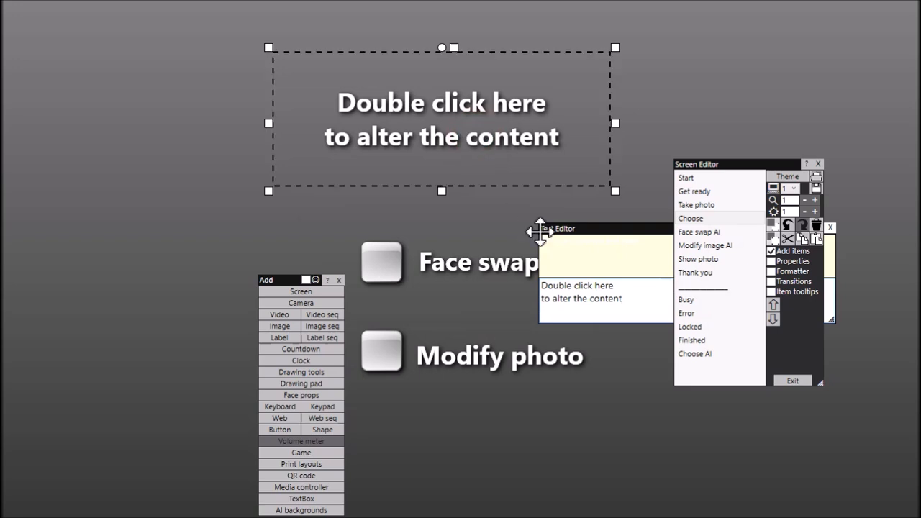
key(ctrl+a)
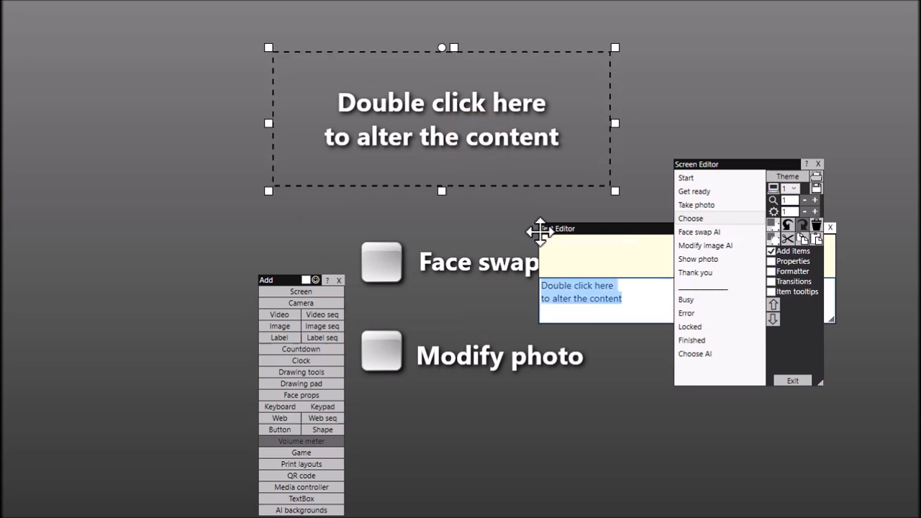
text(Choose your A)
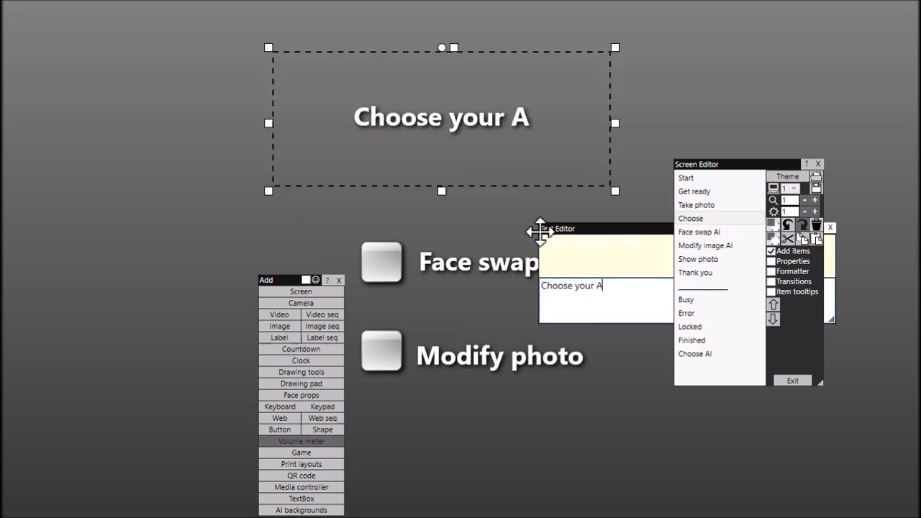
text(I effect:)
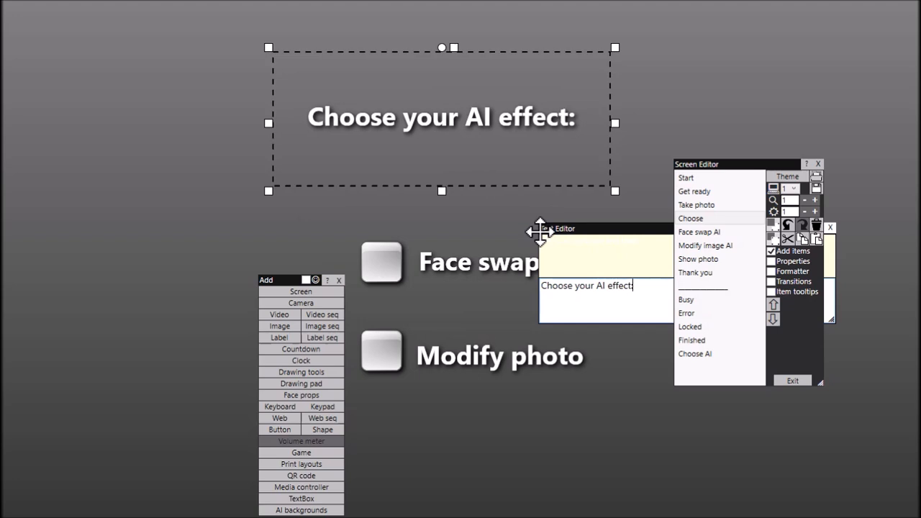
Step: Deselect the heading label and move the Add and Screen Editor panels clear of the Choose screen's buttons and labels
click(203, 129)
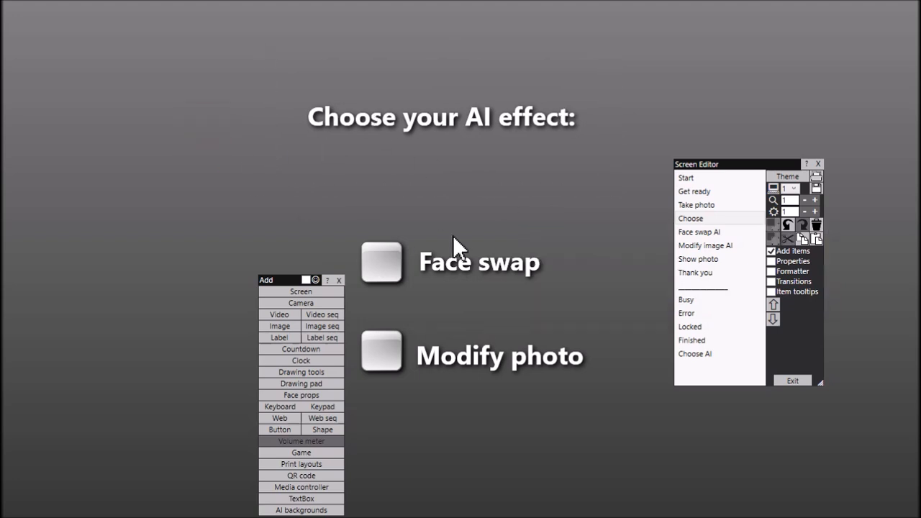
drag(281, 279, 127, 181)
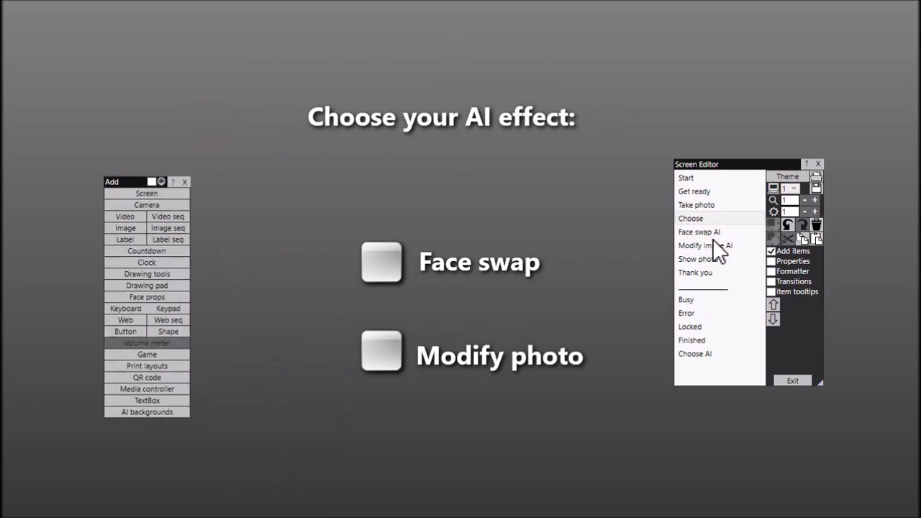
drag(763, 162, 780, 95)
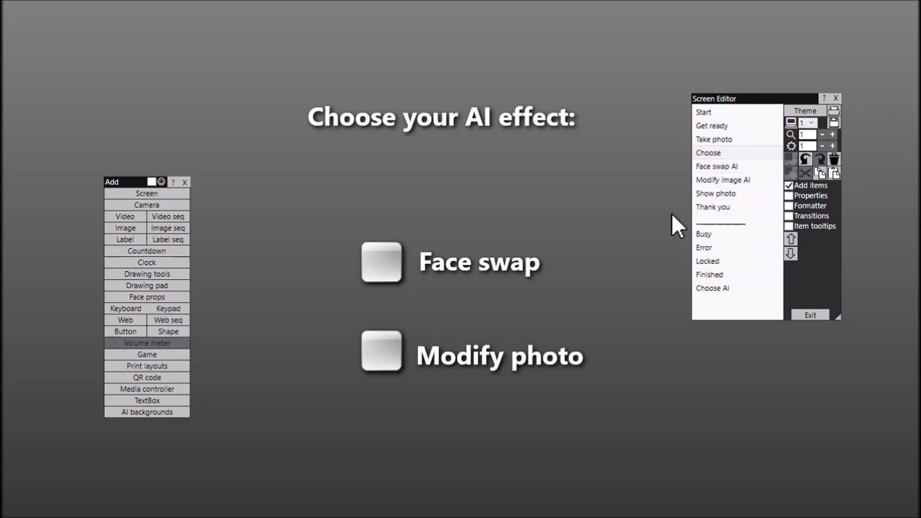
Step: Show the item properties and set the Face swap button's click action to Show screen
click(393, 250)
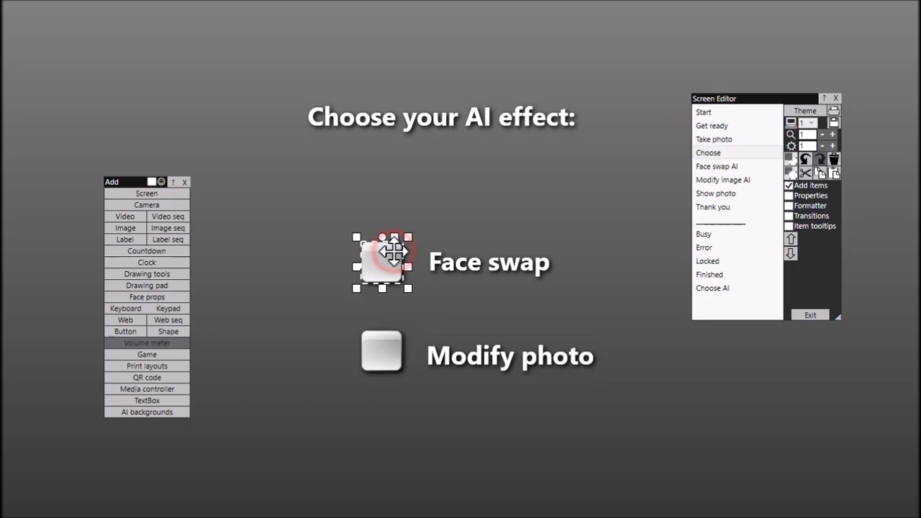
click(794, 195)
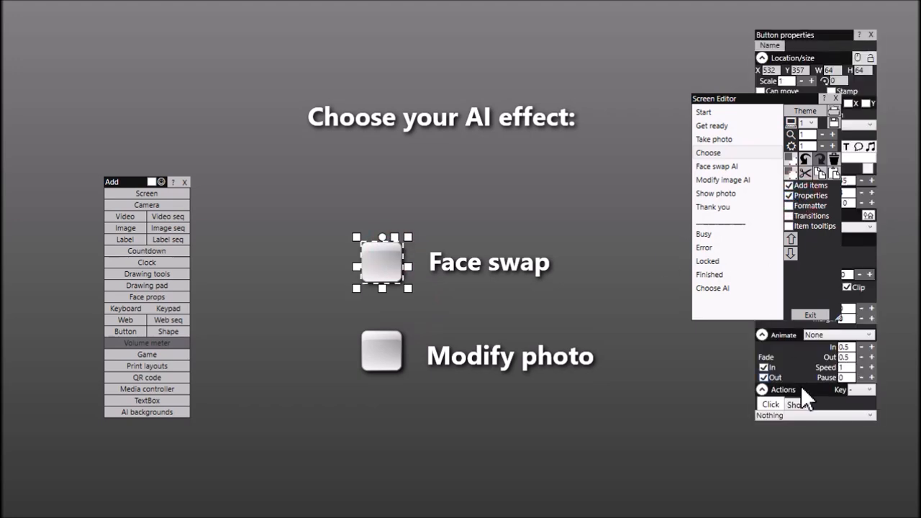
click(873, 417)
drag(870, 262, 853, 301)
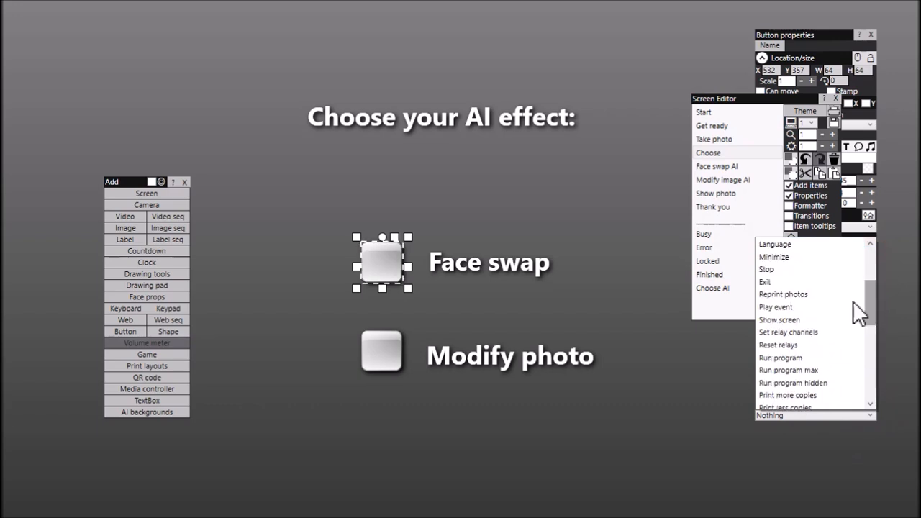
click(819, 319)
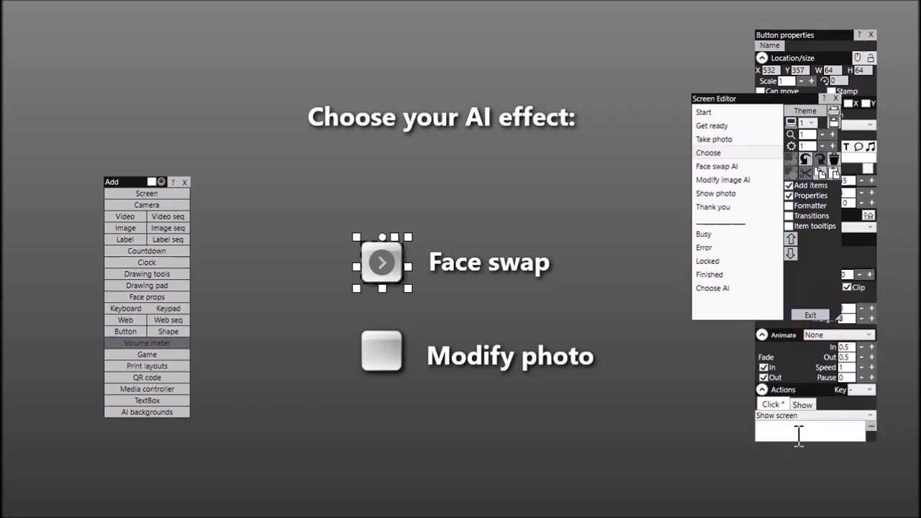
Step: Enter "Face swap AI" as the screen that the Face swap button's action shows
click(872, 426)
drag(603, 126, 541, 119)
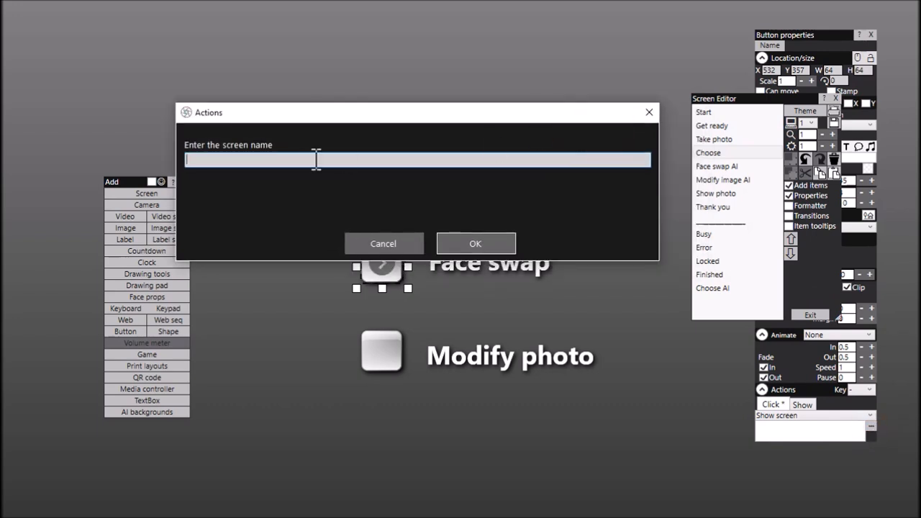
click(305, 159)
text(~Face)
text(A)
key(Delete)
click(477, 245)
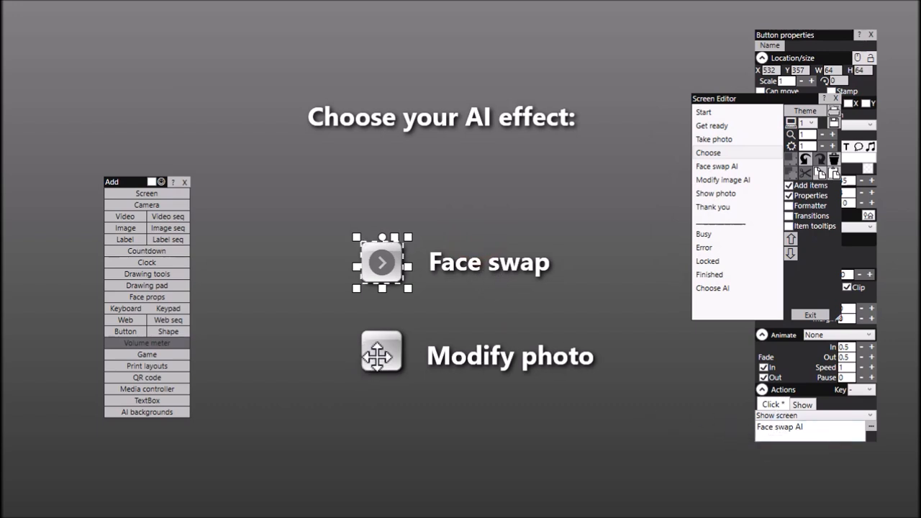
Step: Set the Modify photo button's click action to Show screen
click(378, 355)
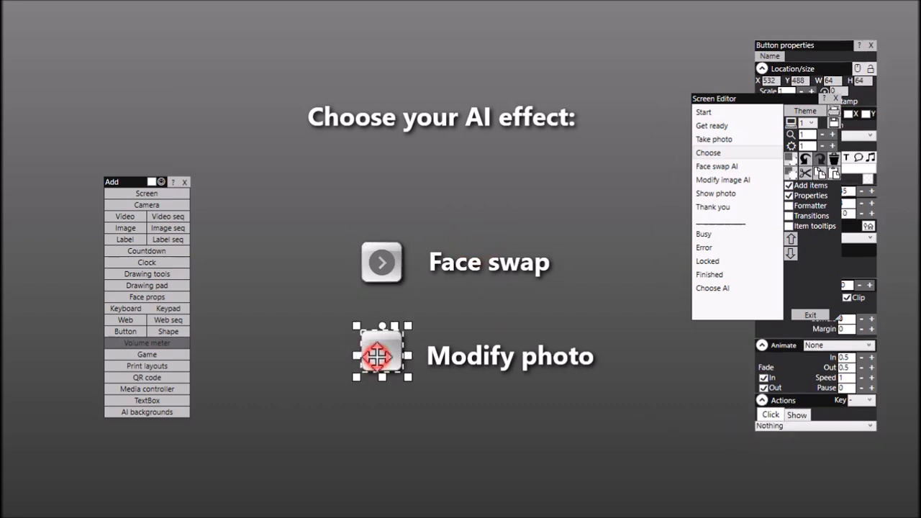
click(872, 425)
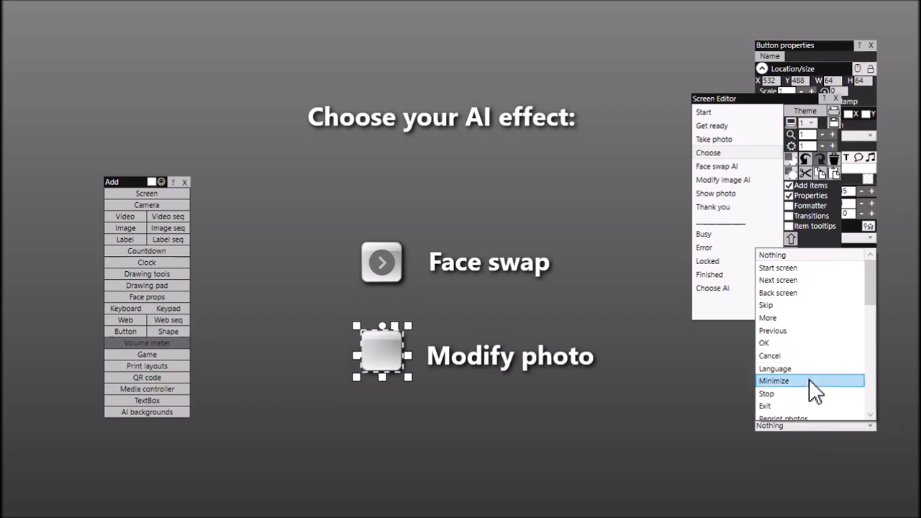
scroll(809, 380, down, 2)
click(803, 371)
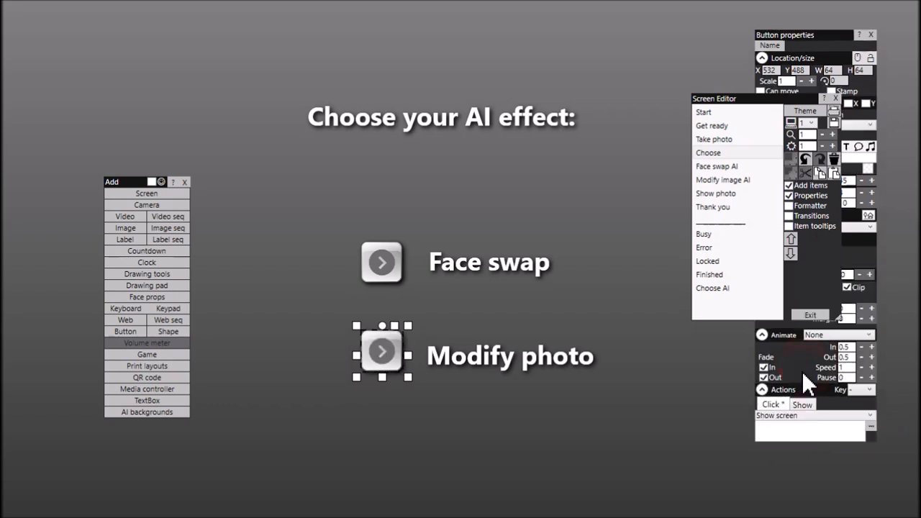
Step: Enter "Modify image AI" as the screen that the Modify photo button's action shows
click(872, 426)
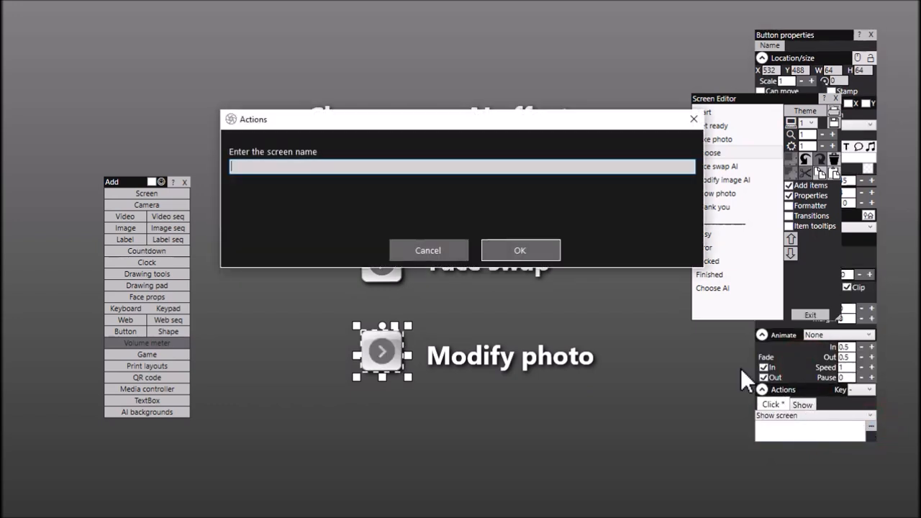
drag(594, 120, 537, 121)
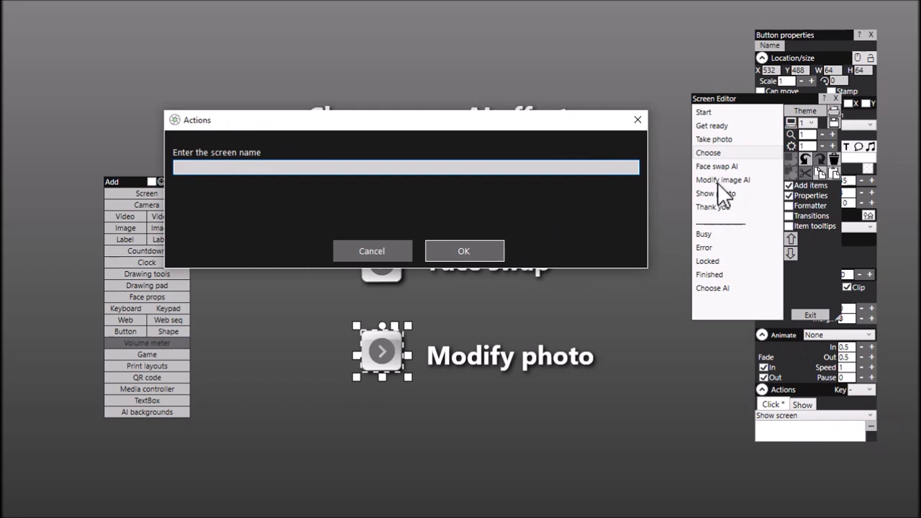
click(270, 165)
text(Modify image AI)
click(463, 252)
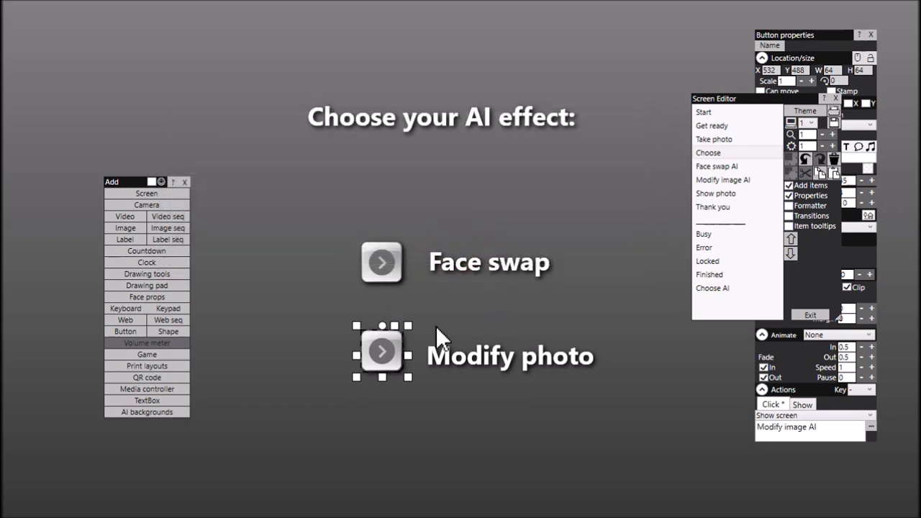
Step: Check the properties of both labels and the Modify photo button, and view the Modify image AI and Show photo screens
click(499, 264)
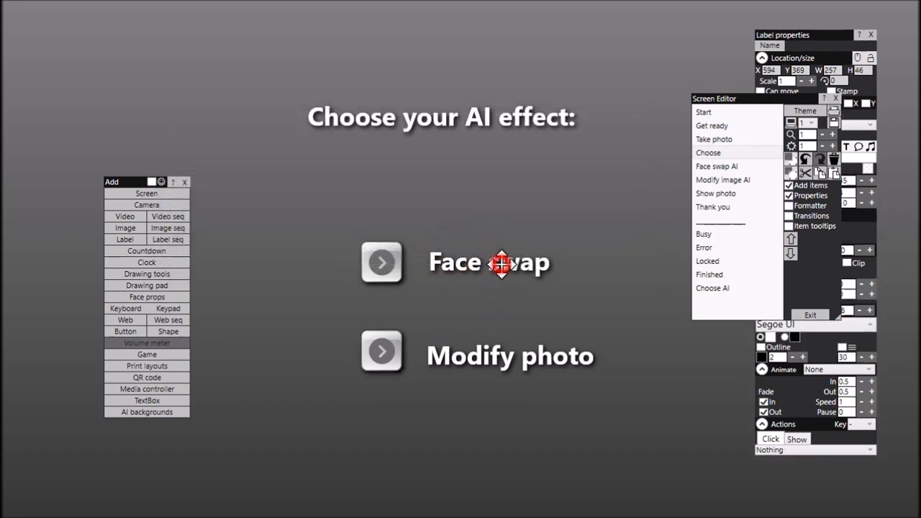
click(498, 364)
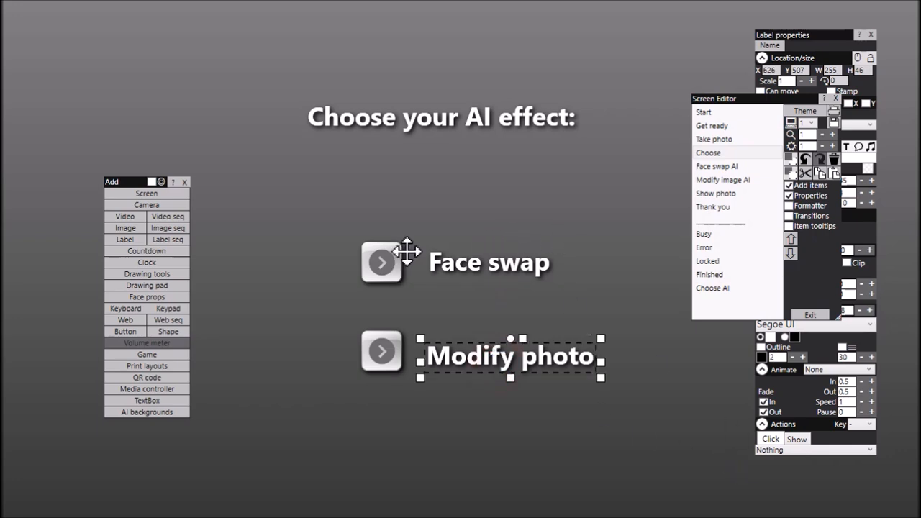
click(426, 186)
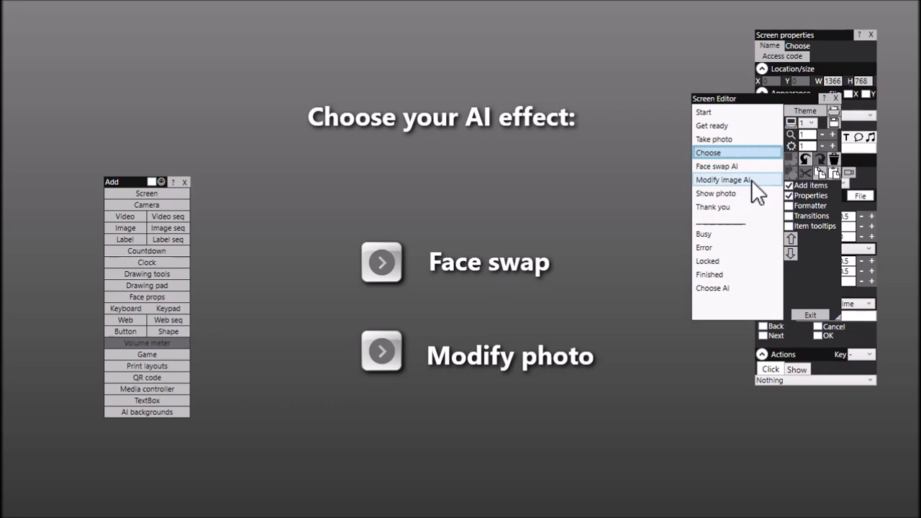
click(379, 356)
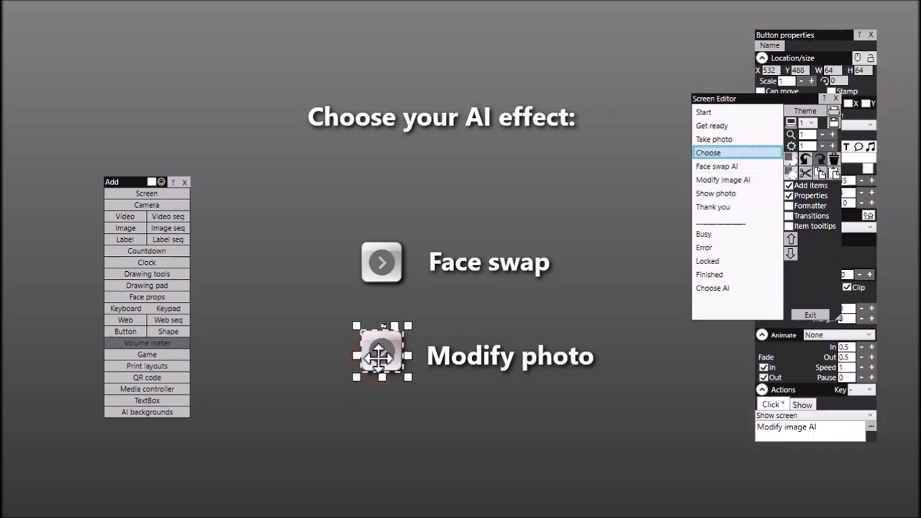
click(726, 181)
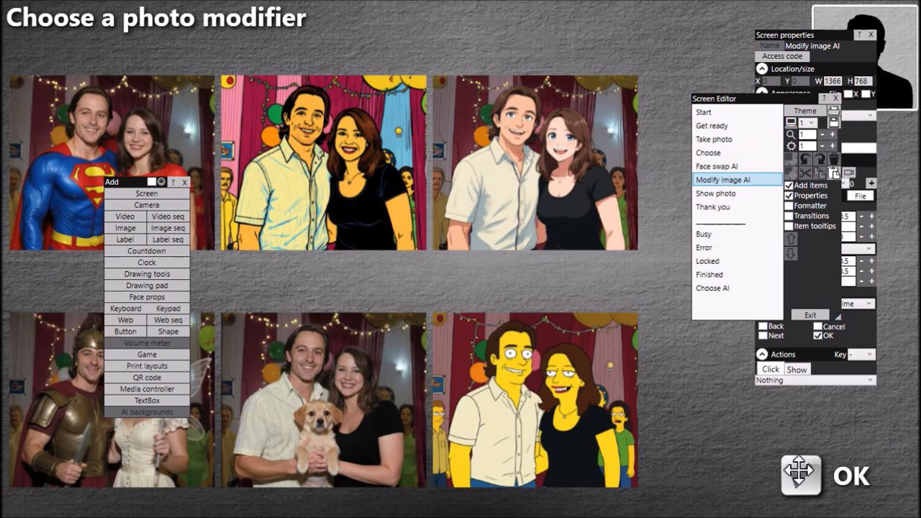
click(739, 203)
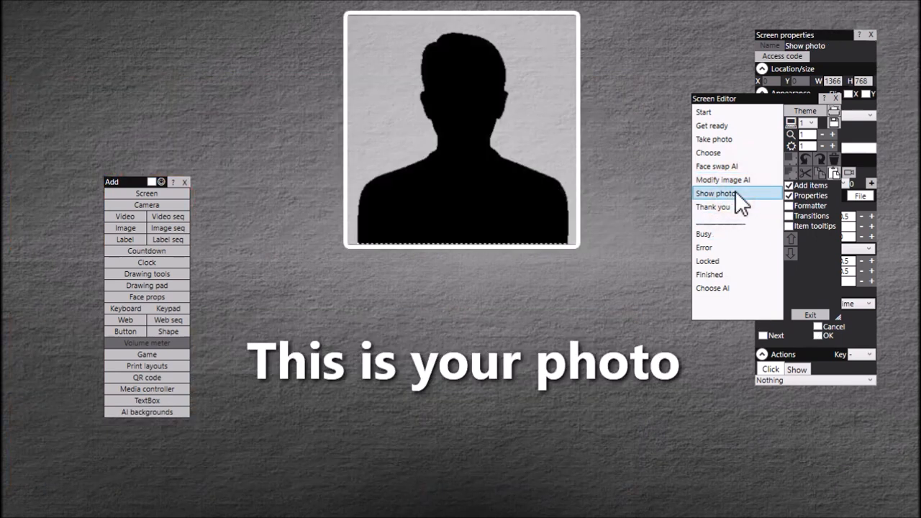
Step: Review the screen order from Start through Choose, the Face swap button's action, and the Face swap AI and Modify image AI screens
click(731, 111)
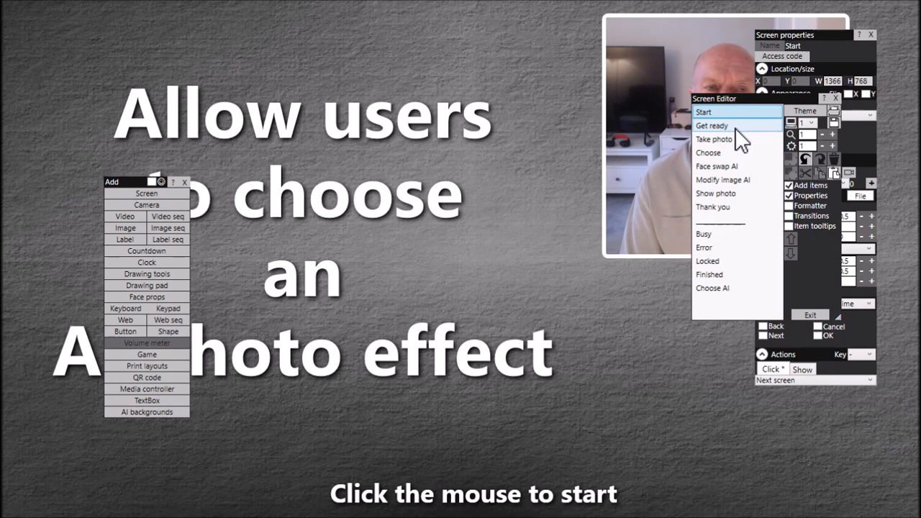
click(736, 127)
click(731, 140)
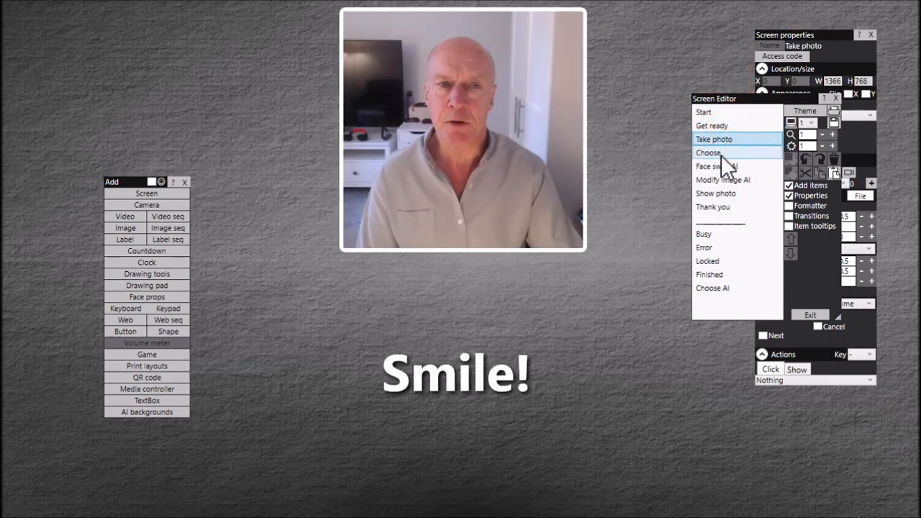
click(722, 155)
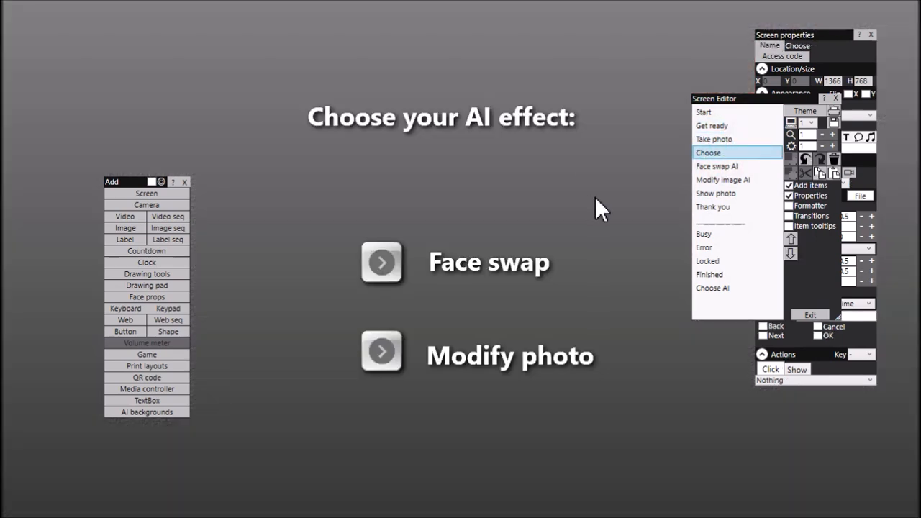
click(382, 261)
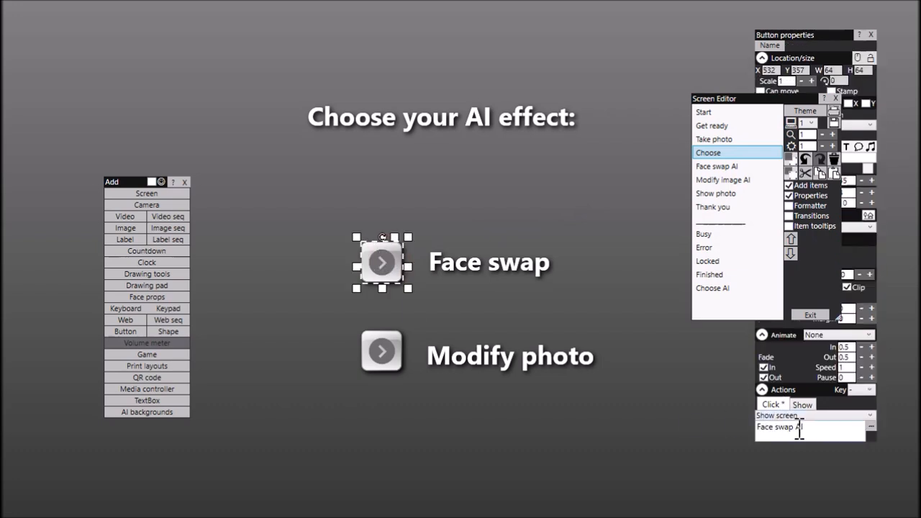
click(729, 167)
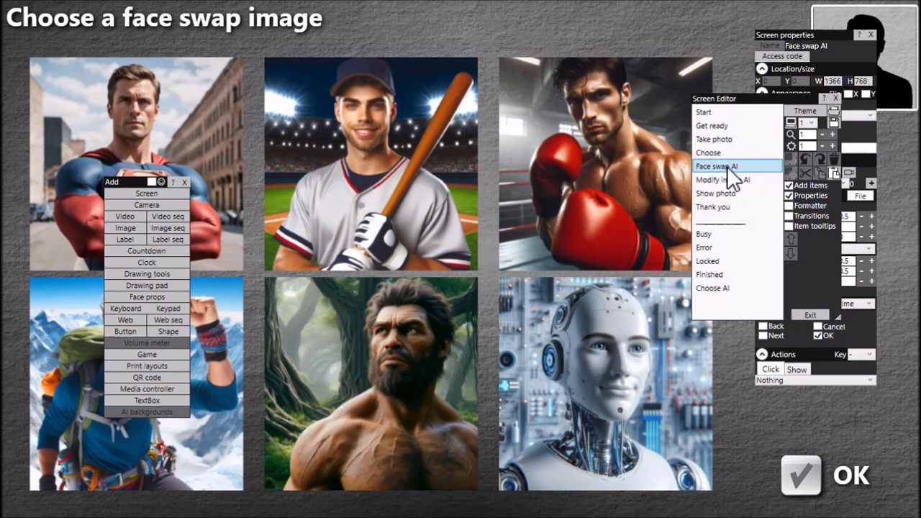
click(742, 179)
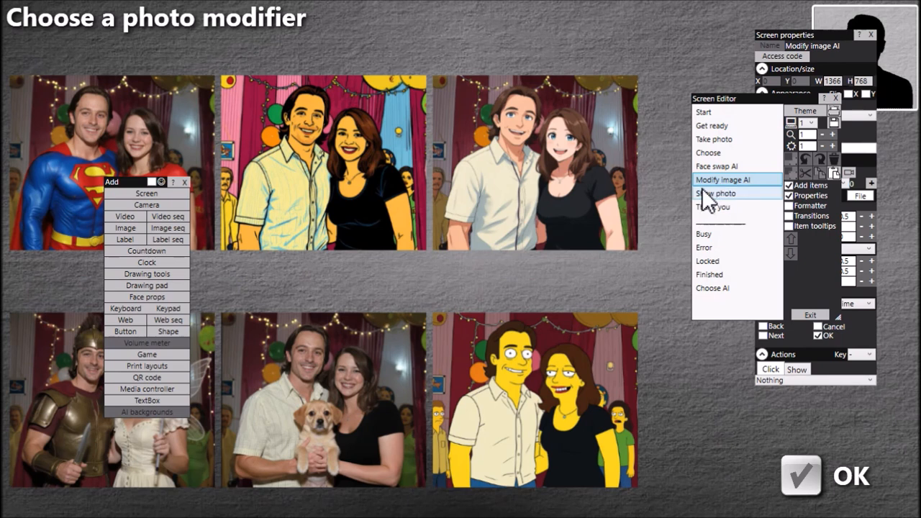
Step: Add a new screen named "Skip" to the event
click(164, 195)
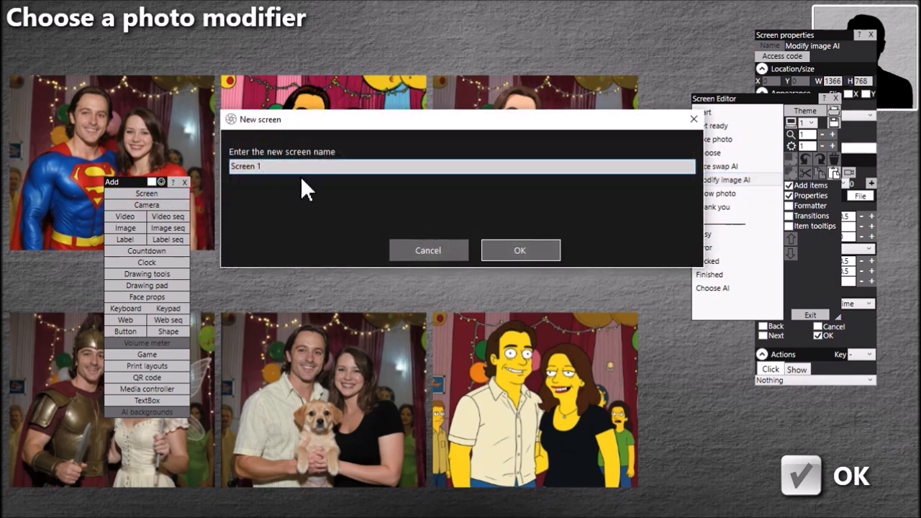
key(BackSpace)
key(BackSpace)
key(BackSpace)
key(BackSpace)
key(BackSpace)
key(BackSpace)
key(BackSpace)
text(kip)
click(537, 246)
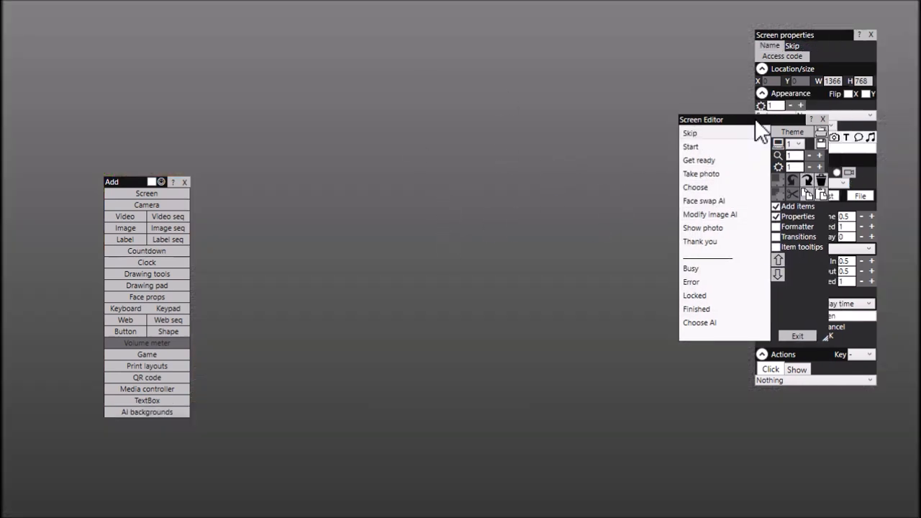
Step: Give the Skip screen a solid black background
drag(755, 118, 632, 104)
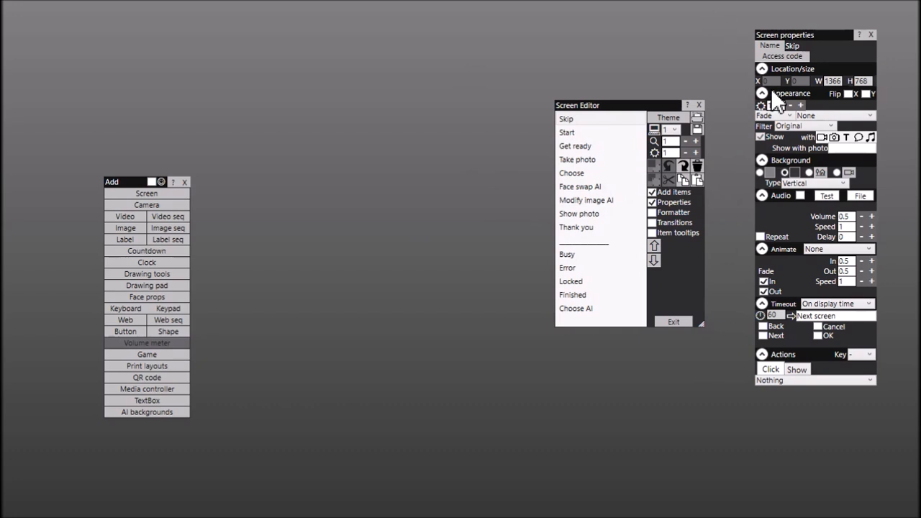
click(761, 173)
click(770, 174)
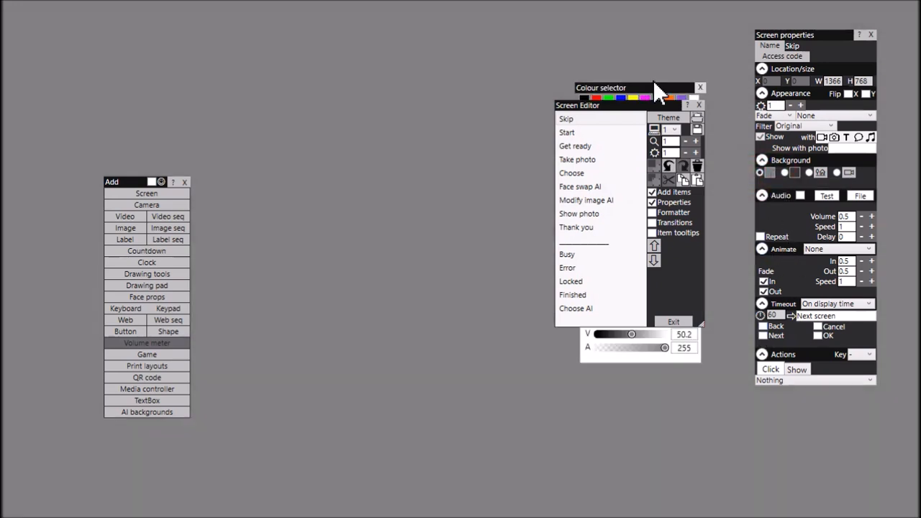
drag(654, 84, 439, 87)
click(370, 104)
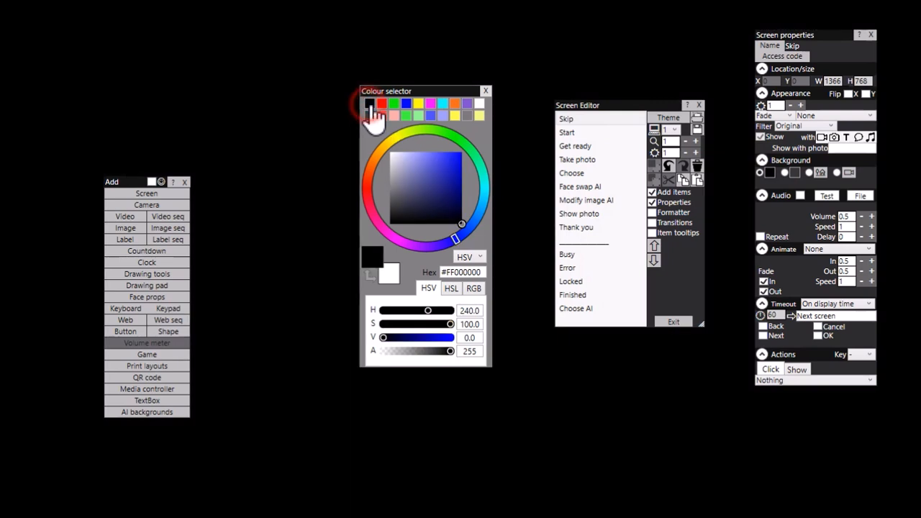
click(487, 90)
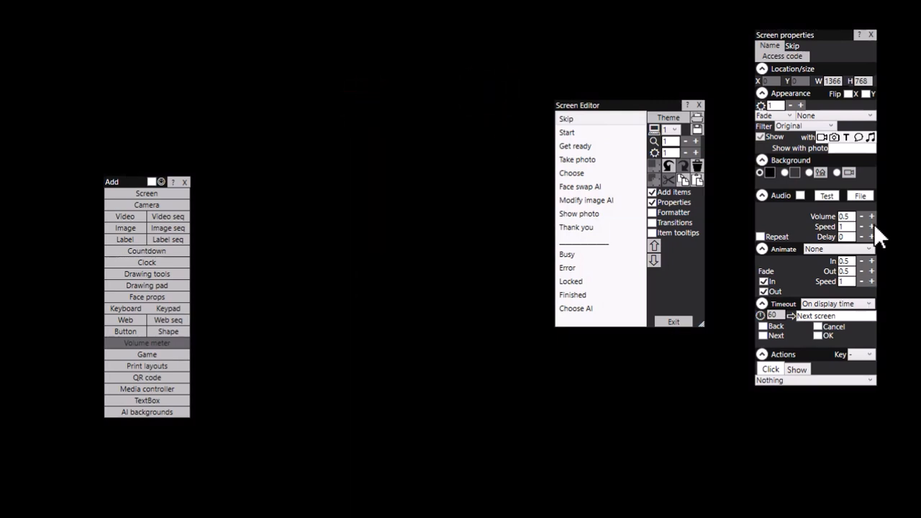
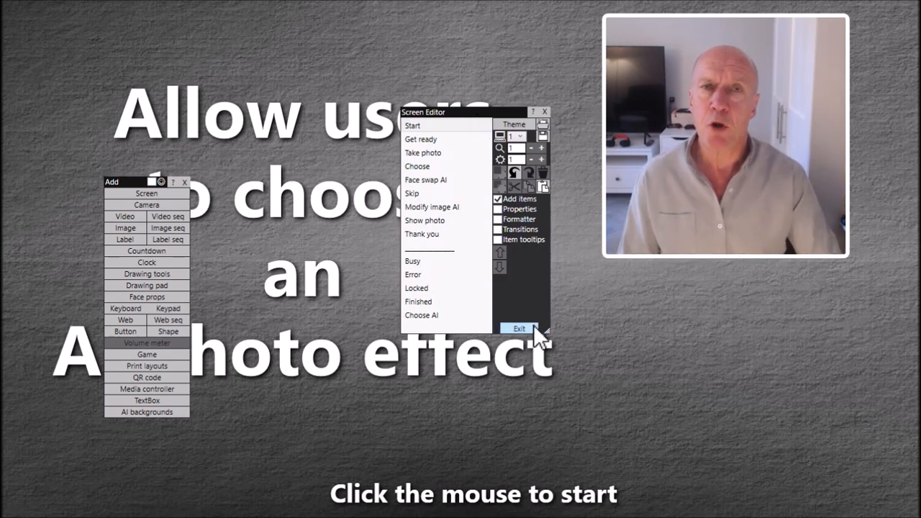
Step: Exit the screen editor and return to the main event window
click(534, 328)
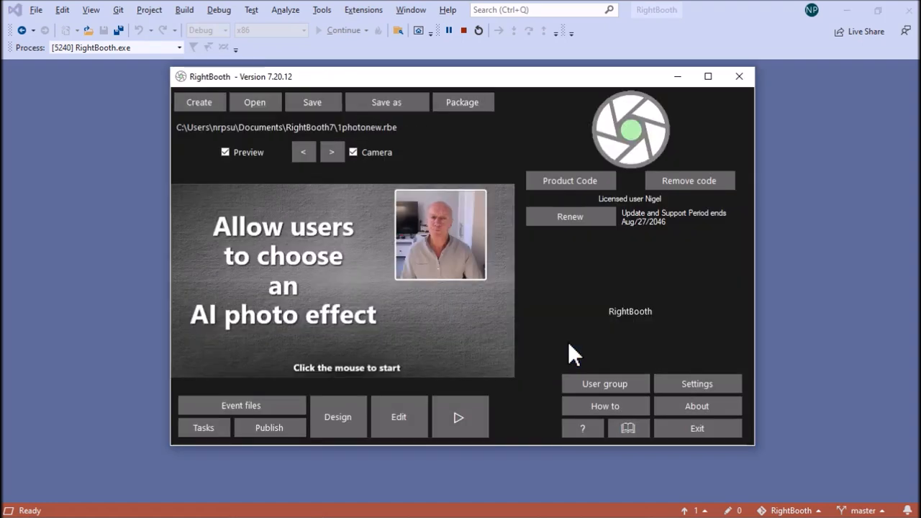
Step: Play the event and test the Modify photo route with one of the cartoon modifiers, dismissing the error message that ends the run
click(457, 419)
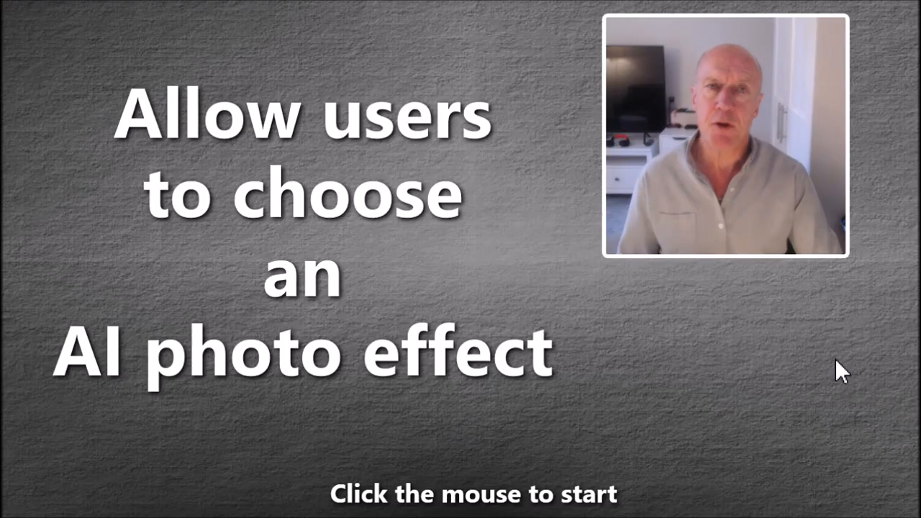
click(835, 364)
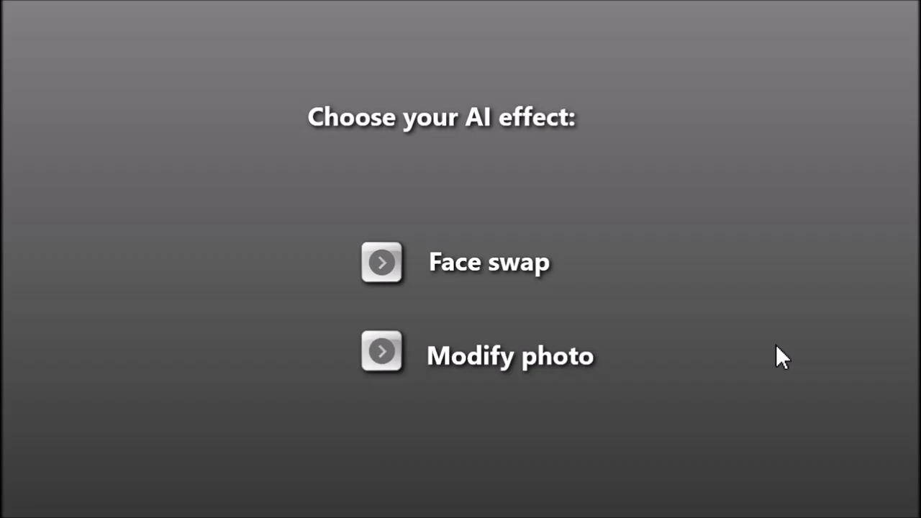
click(384, 360)
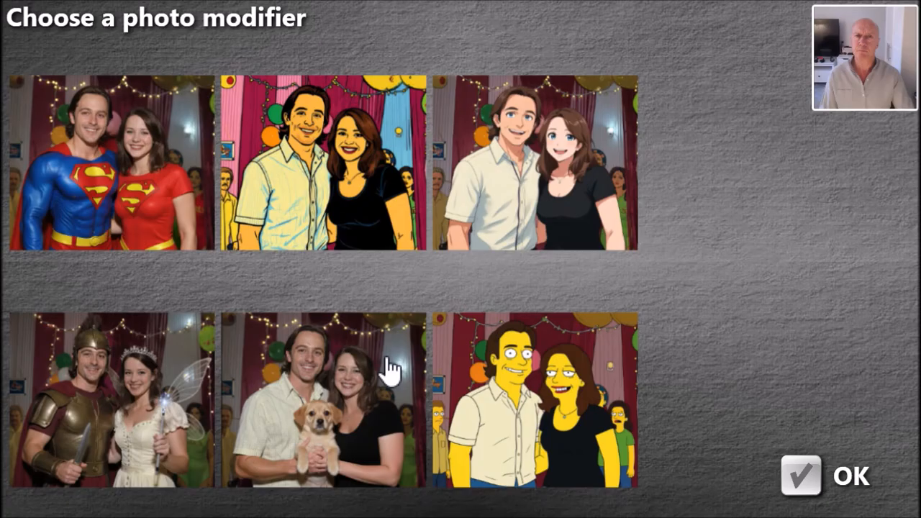
click(380, 181)
click(814, 478)
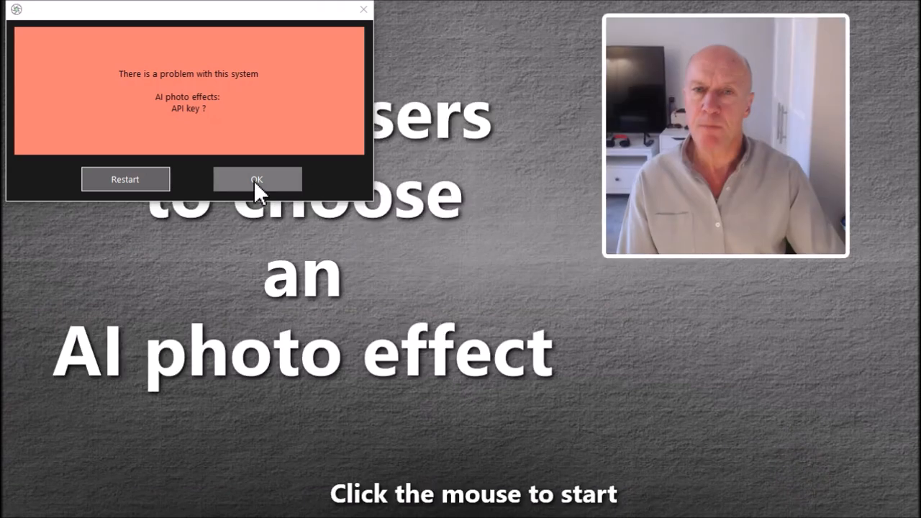
click(267, 183)
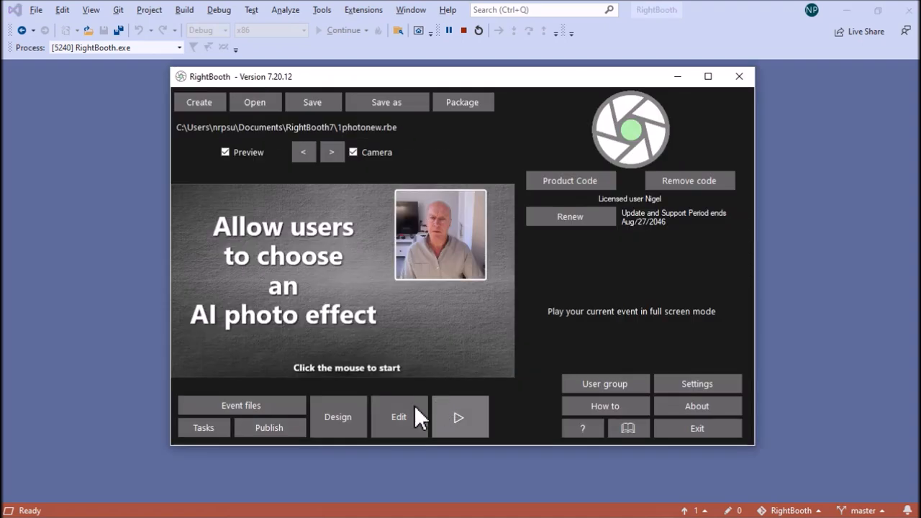
Step: Open the Show photo screen's properties with its timeout duration ready for editing, and exit the screen editor
click(411, 417)
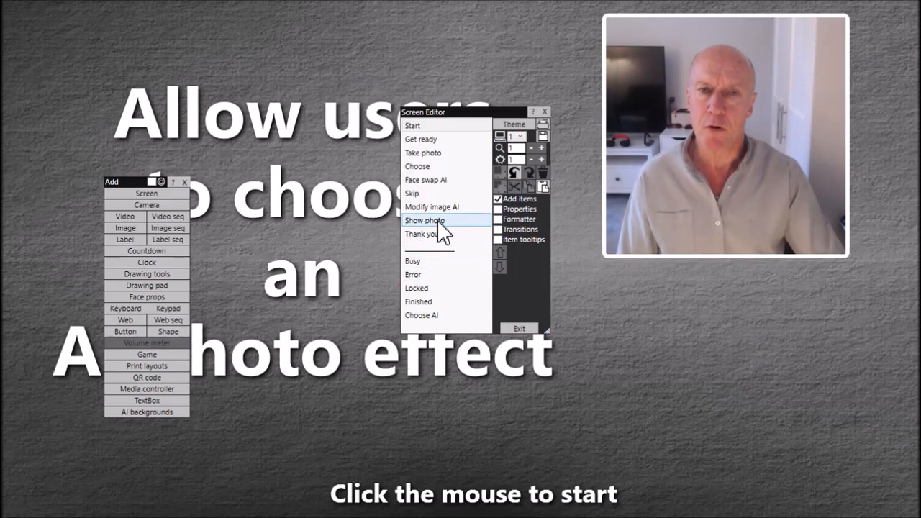
click(439, 224)
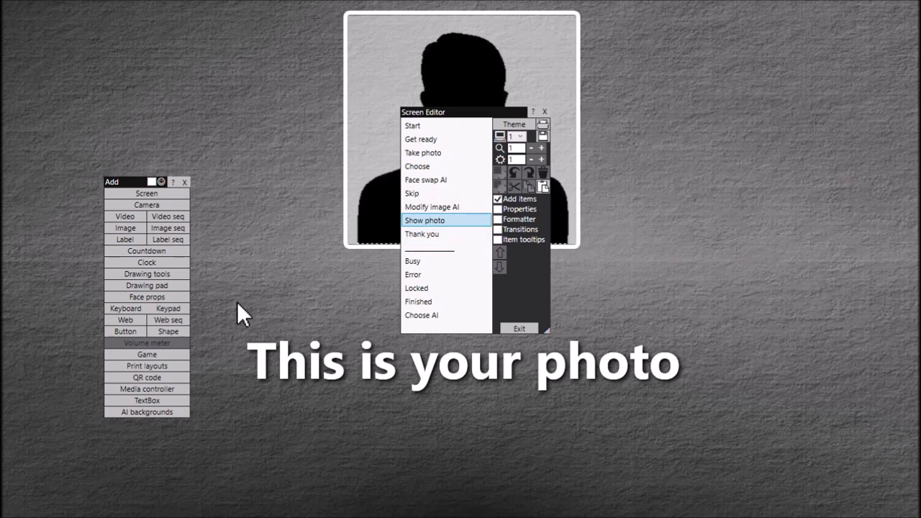
click(497, 208)
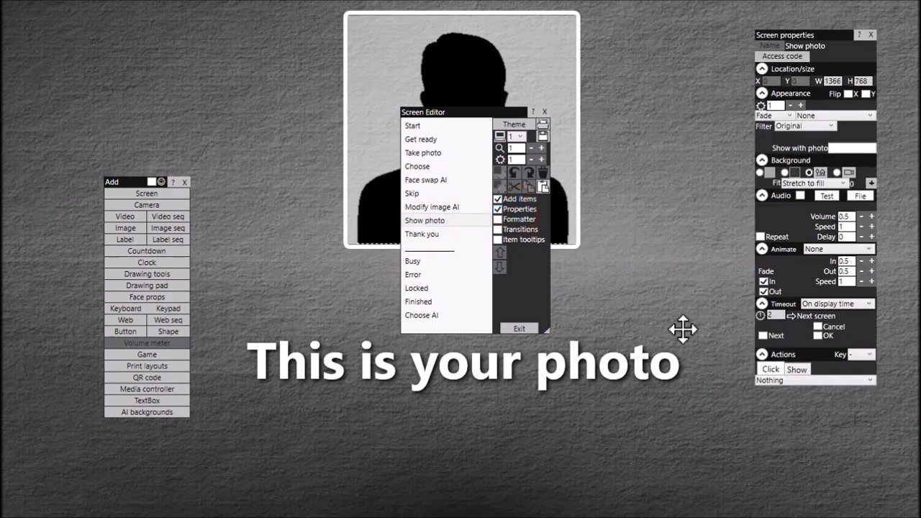
click(775, 316)
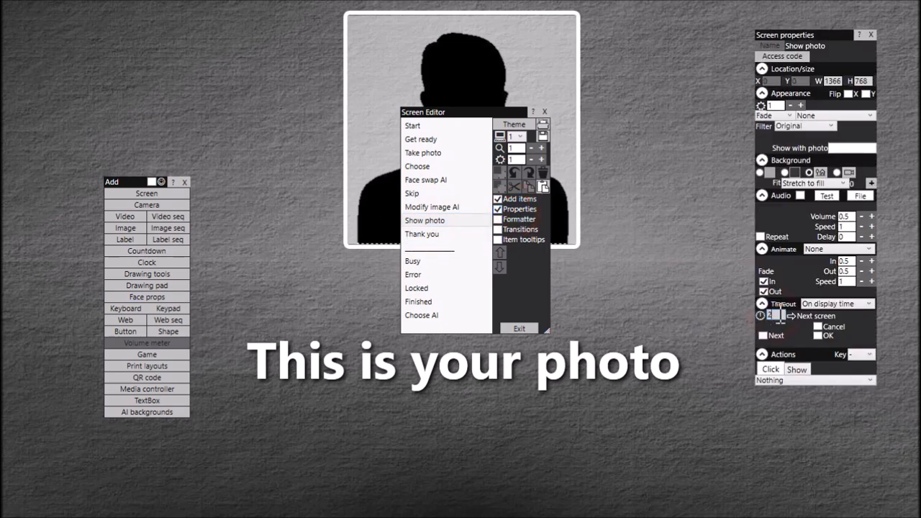
click(521, 327)
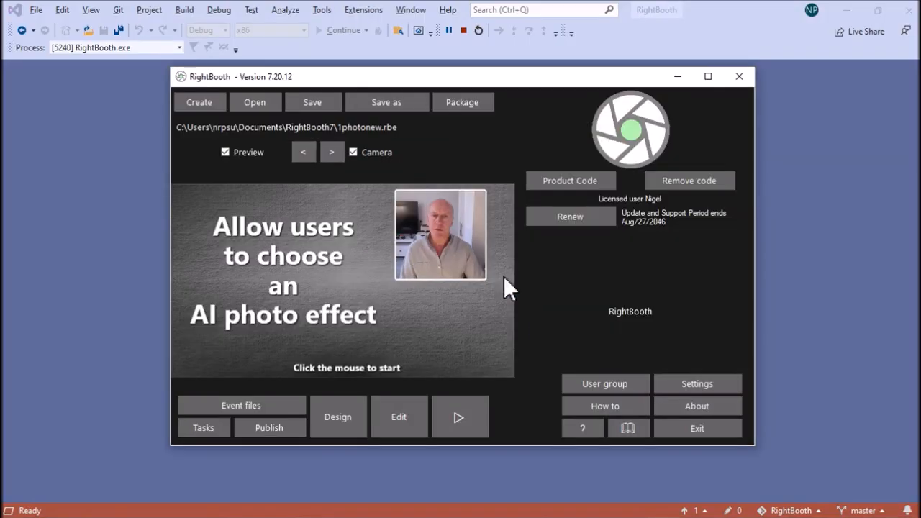
Step: Play the event and test the Face swap route with the mountain climber image, dismissing the error message that ends the run
click(467, 412)
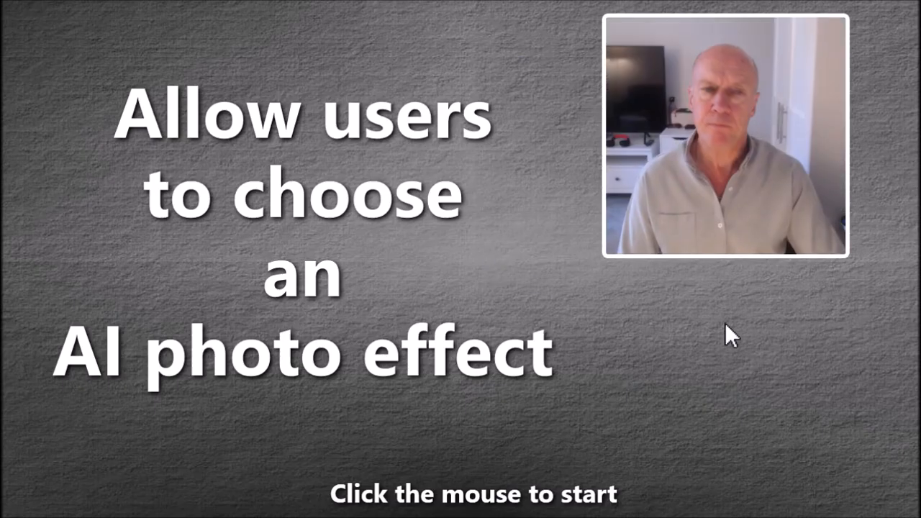
click(724, 323)
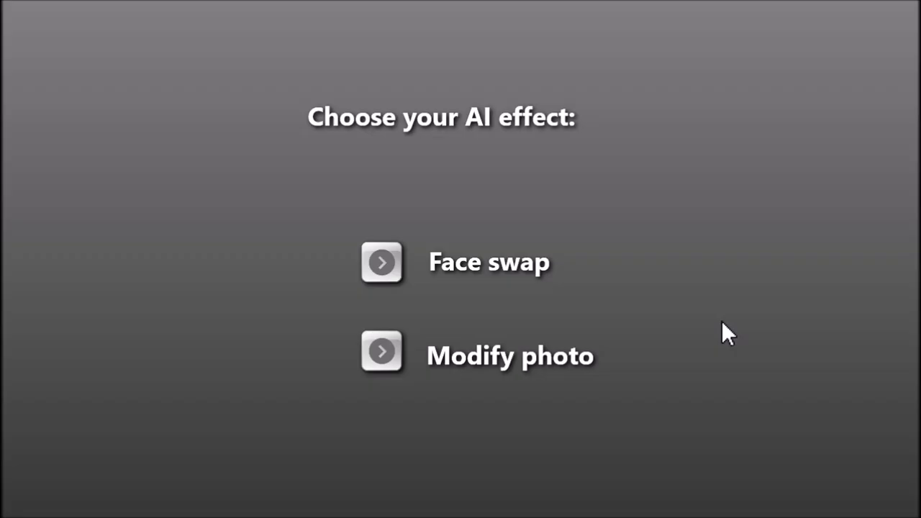
click(385, 267)
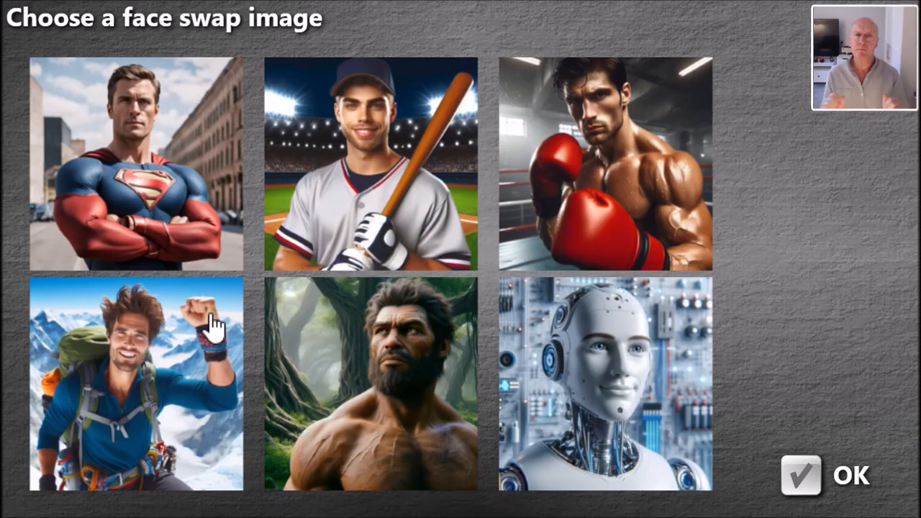
click(181, 360)
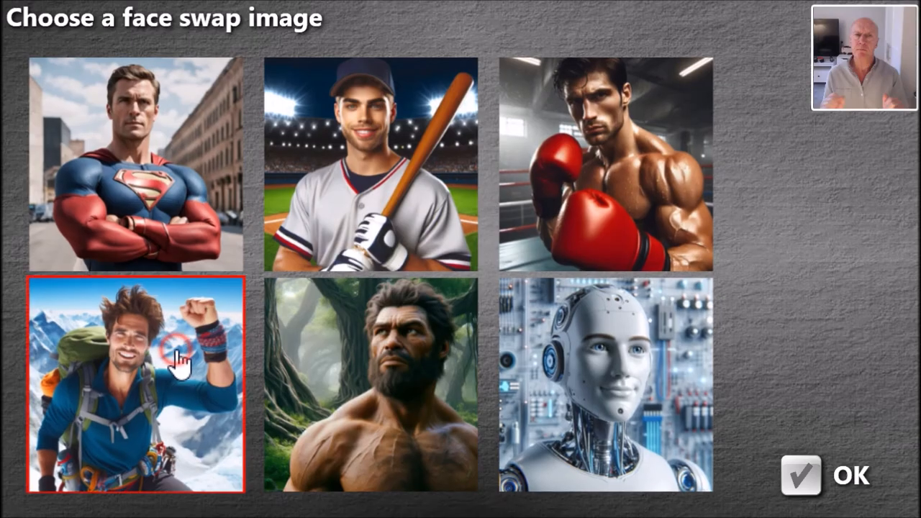
click(813, 490)
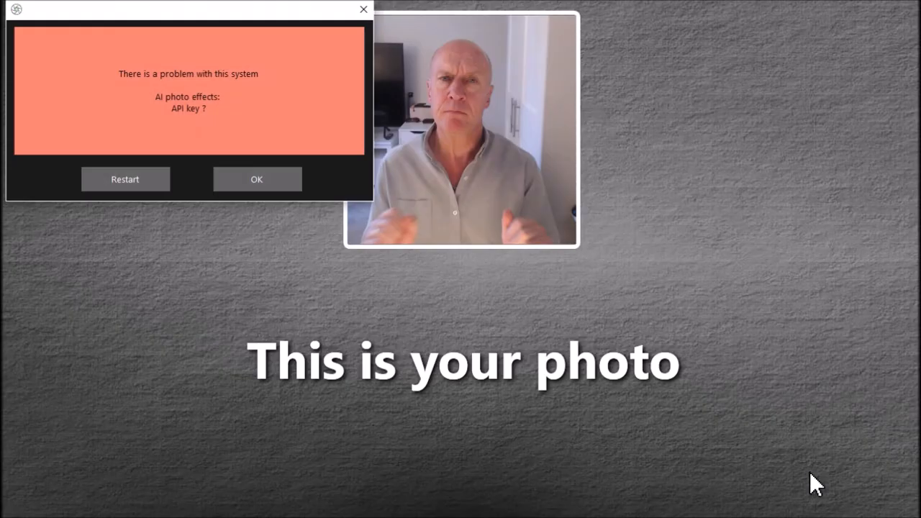
click(255, 181)
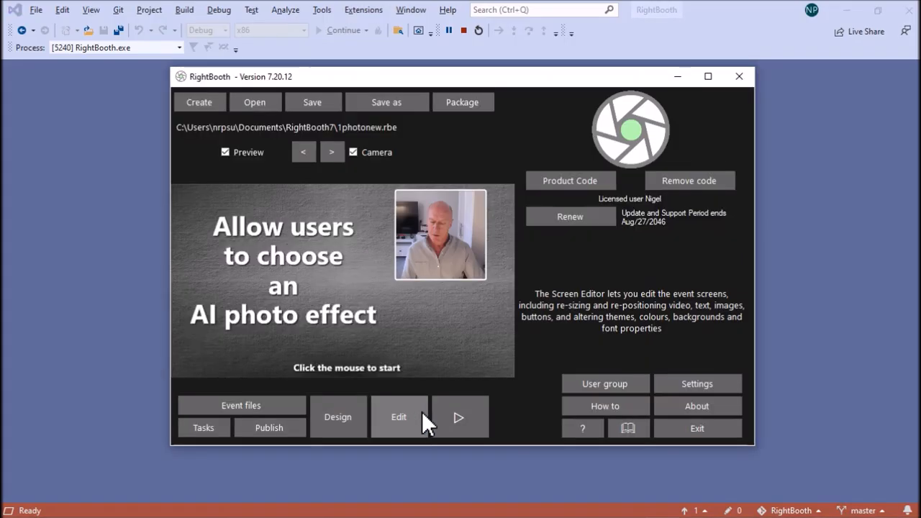
Step: Move the Screen properties window lower in the screen editor and return to the main event window
click(407, 415)
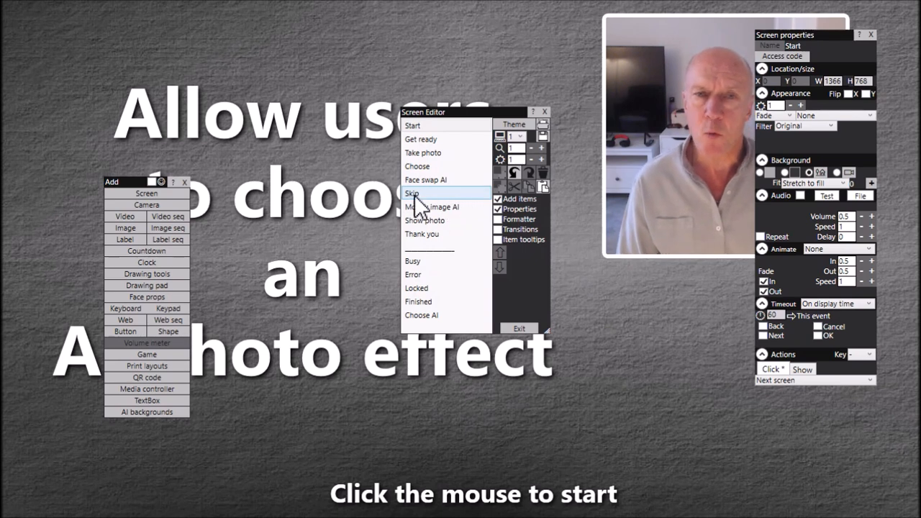
drag(775, 35, 803, 136)
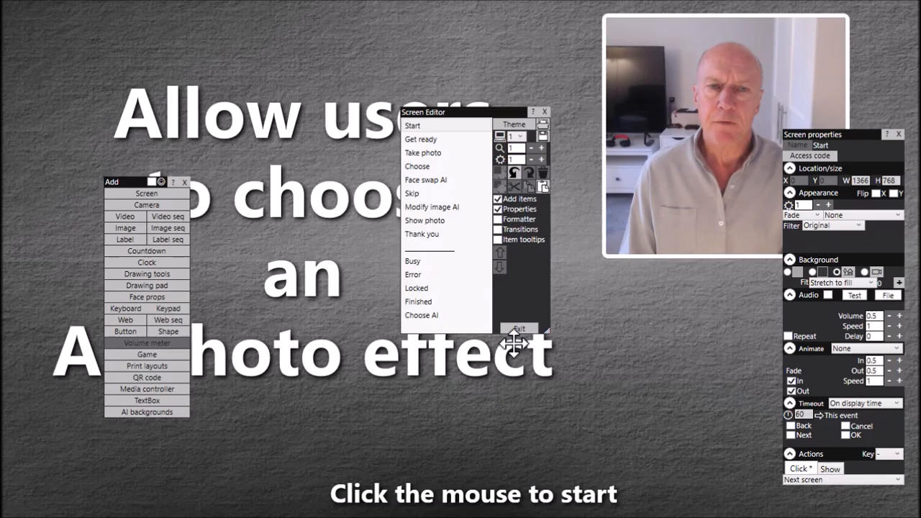
click(530, 328)
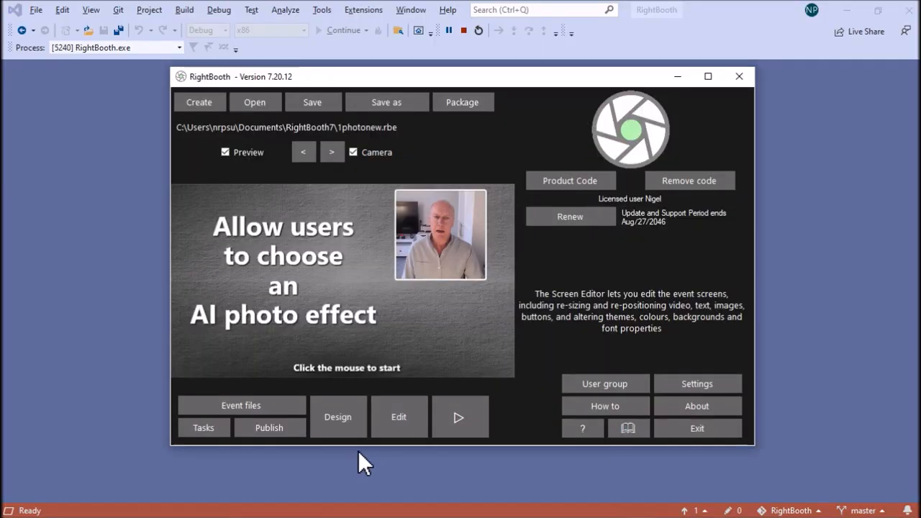
Step: Set the event's Background AI photo effect to Ask the user and save the event design
click(349, 427)
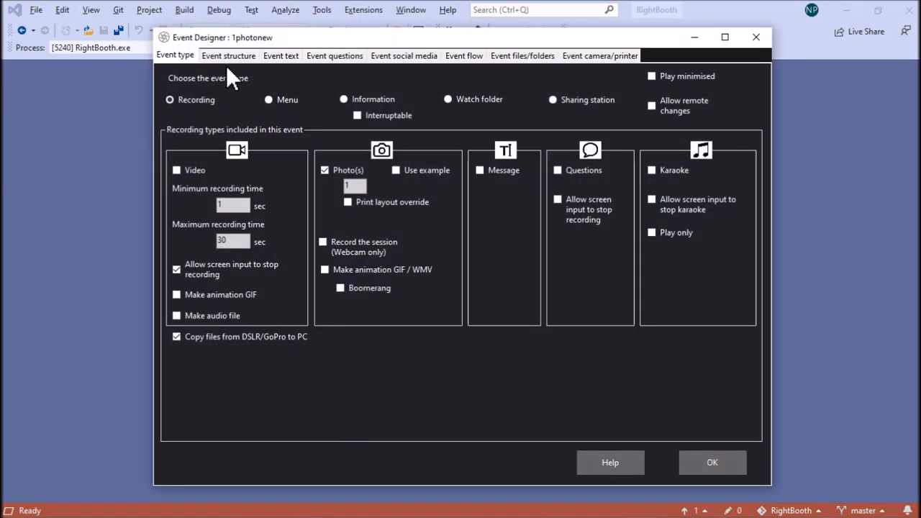
click(232, 57)
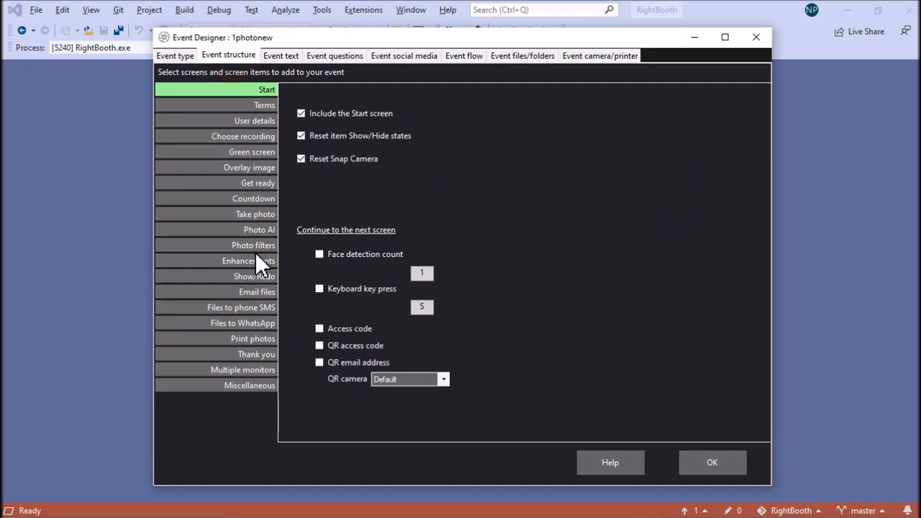
click(260, 229)
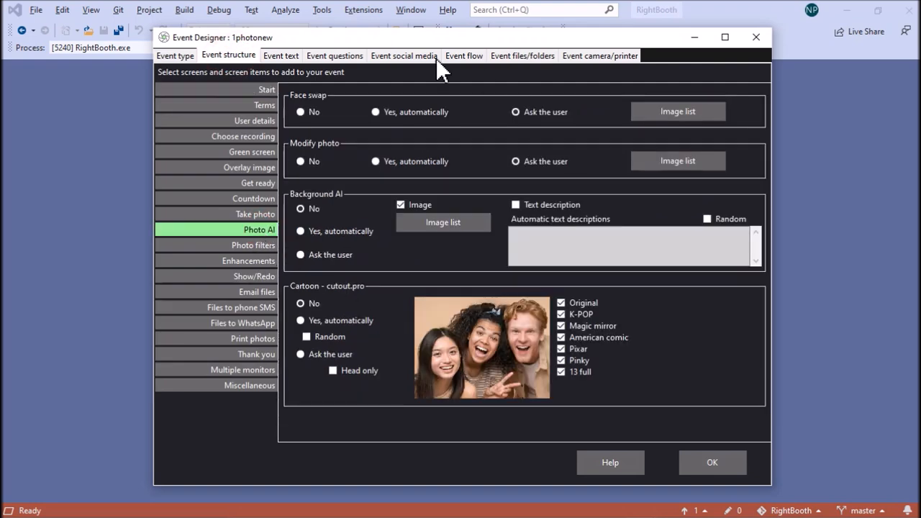
click(301, 255)
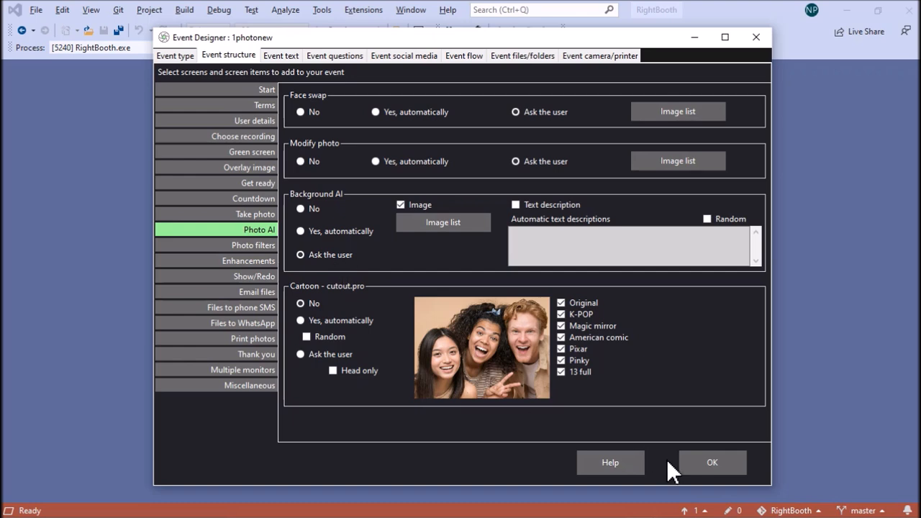
click(692, 459)
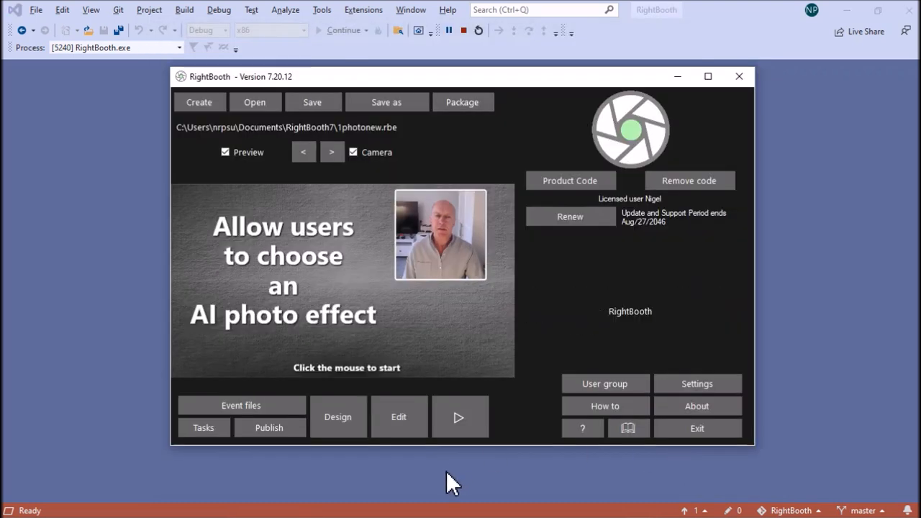
Step: Open the Choose screen in the screen editor and move the Screen Editor window clear of the screen's labels
click(401, 418)
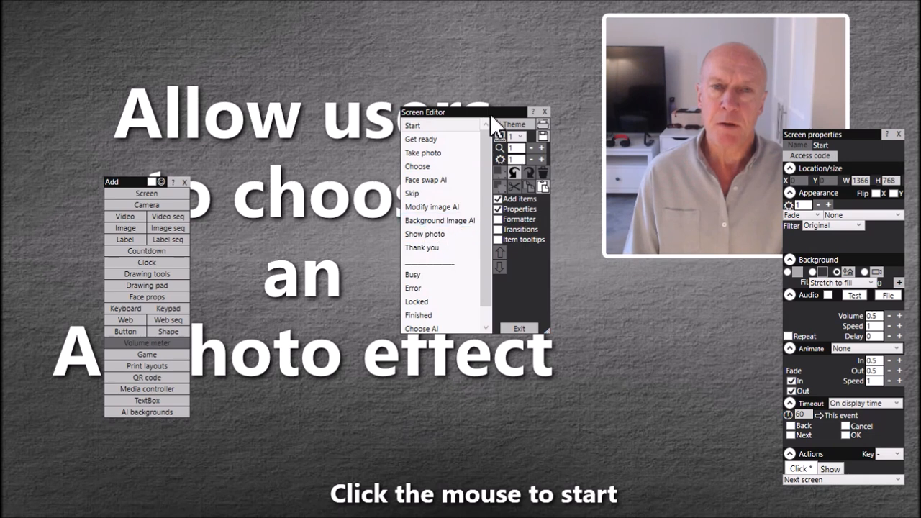
drag(490, 114, 613, 103)
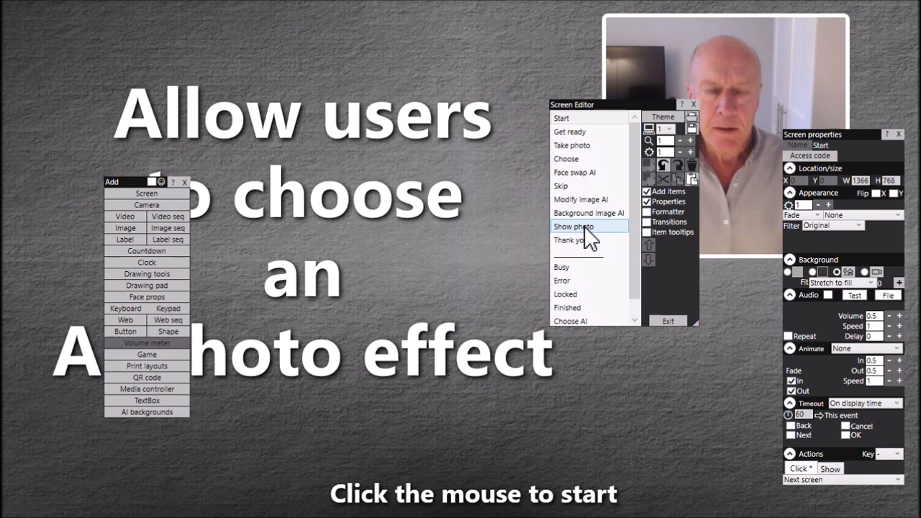
click(580, 159)
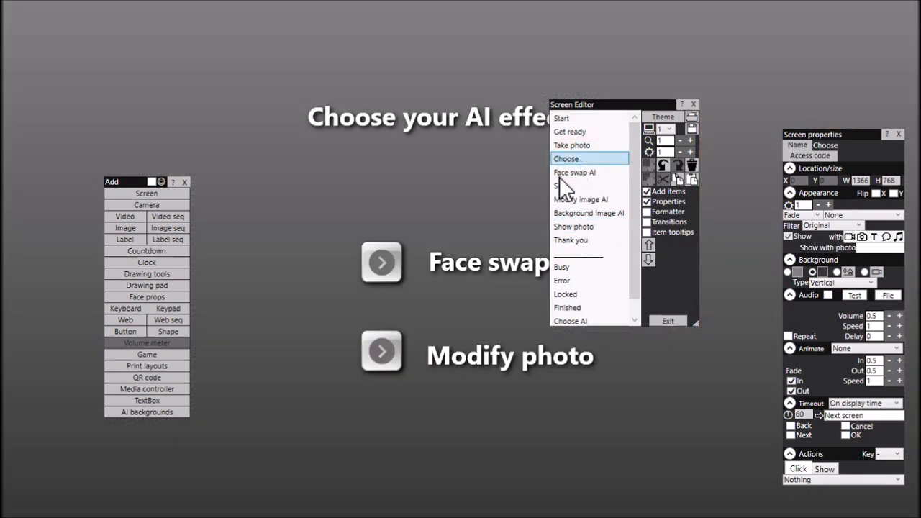
drag(631, 103, 696, 5)
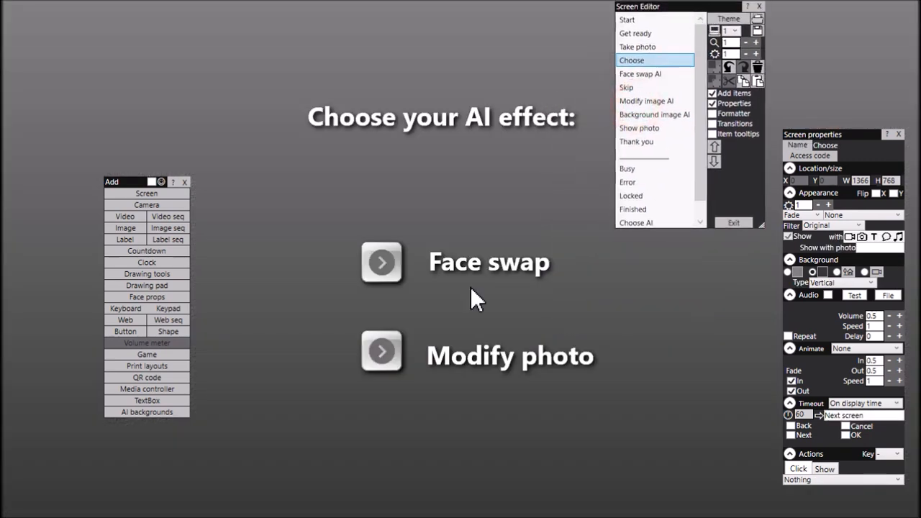
Step: Duplicate the Modify photo button and label, placing the copied button at about X 531, Y 618 and the label at about X 626, Y 629
drag(314, 348, 554, 398)
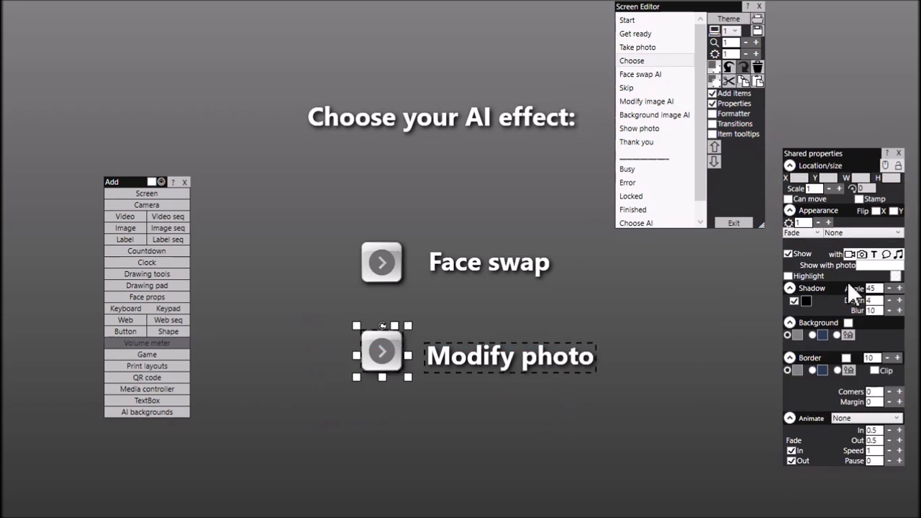
click(759, 83)
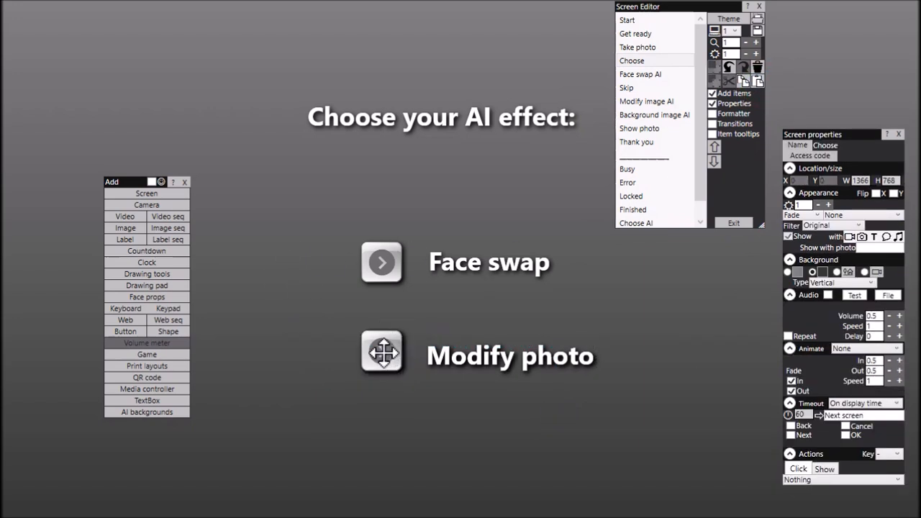
drag(384, 354, 383, 440)
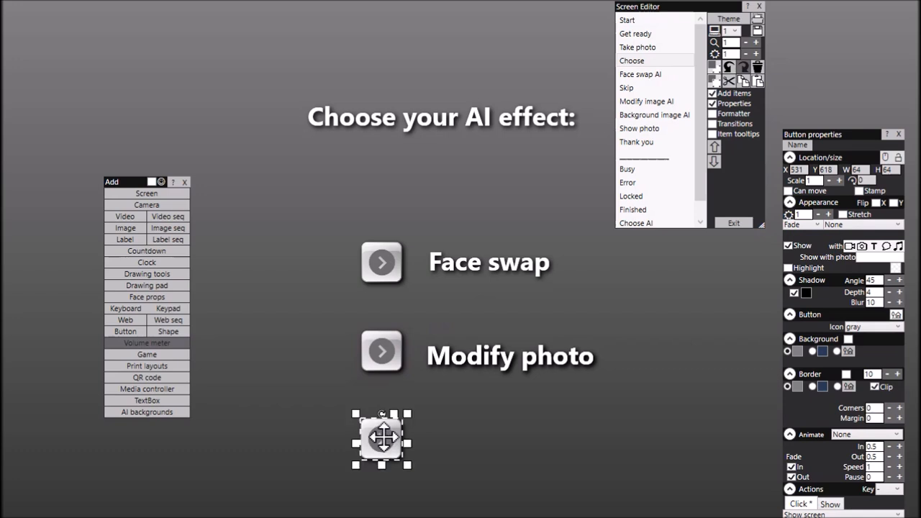
drag(479, 356, 482, 440)
Step: Change the text of the lowest label on the Choose screen to "Replace background"
double_click(481, 440)
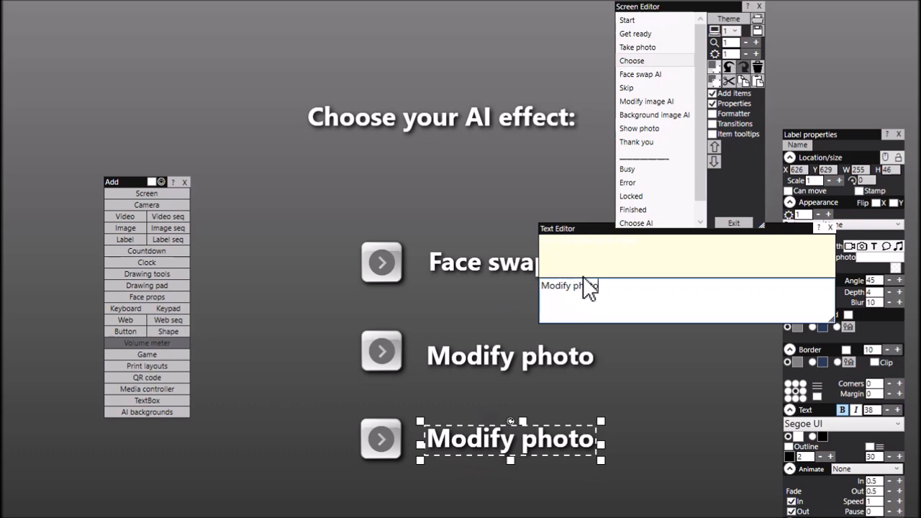
key(BackSpace)
key(BackSpace)
key(BackSpace)
key(BackSpace)
key(BackSpace)
key(BackSpace)
key(BackSpace)
key(BackSpace)
key(BackSpace)
key(BackSpace)
key(BackSpace)
key(BackSpace)
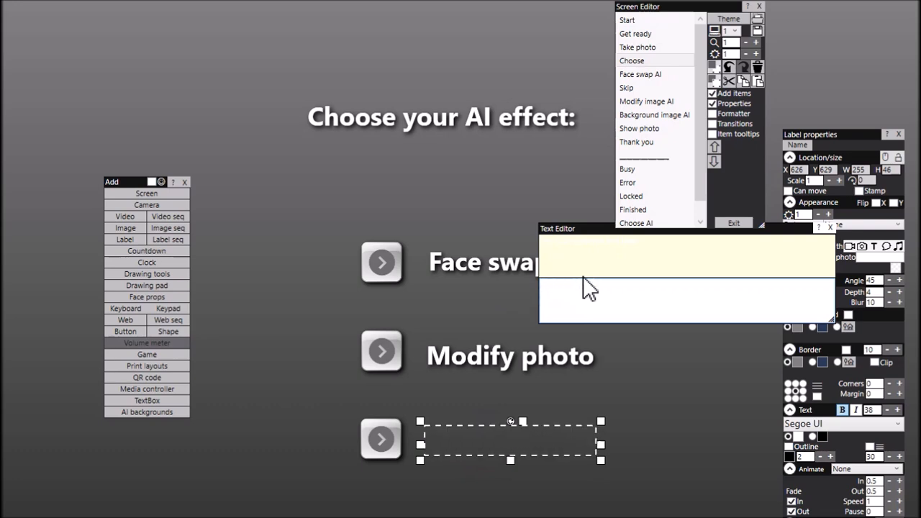
text(Replace bac)
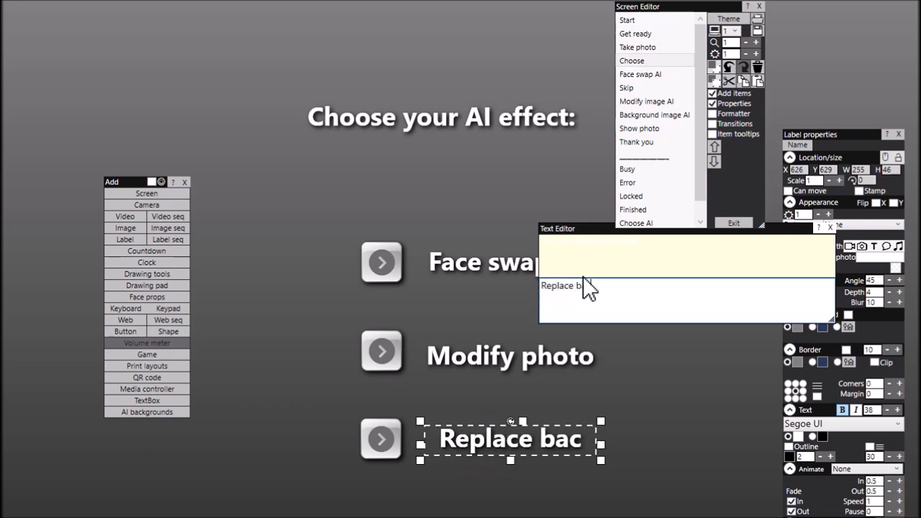
text(kground)
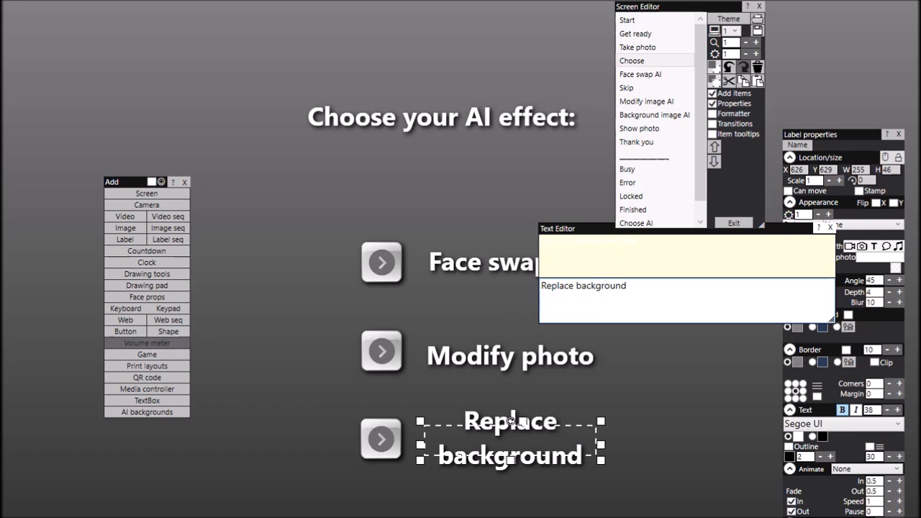
Step: Widen the "Replace background" label to about 397 so it fits on one line, and align it beside its button under "Modify photo"
drag(602, 446, 652, 446)
drag(548, 441, 590, 442)
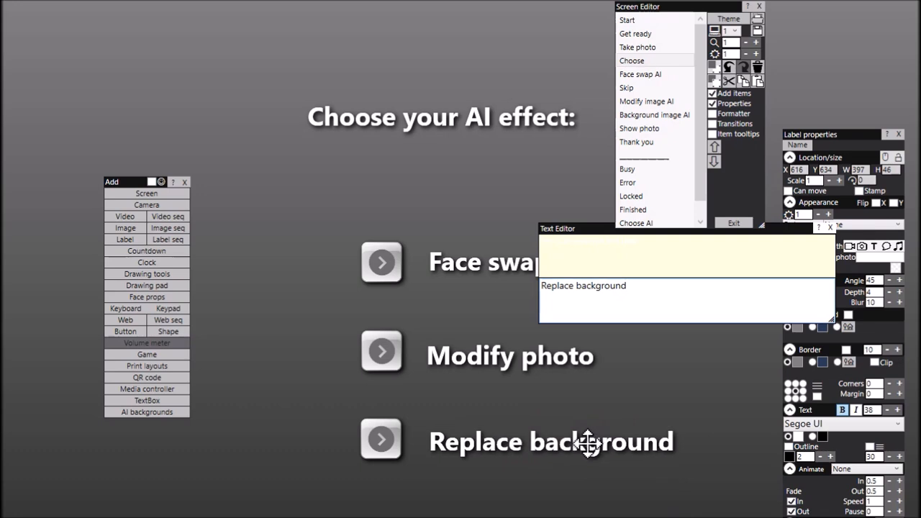
Step: Change the target of the Replace background button's Show screen action to "Background image AI"
click(381, 439)
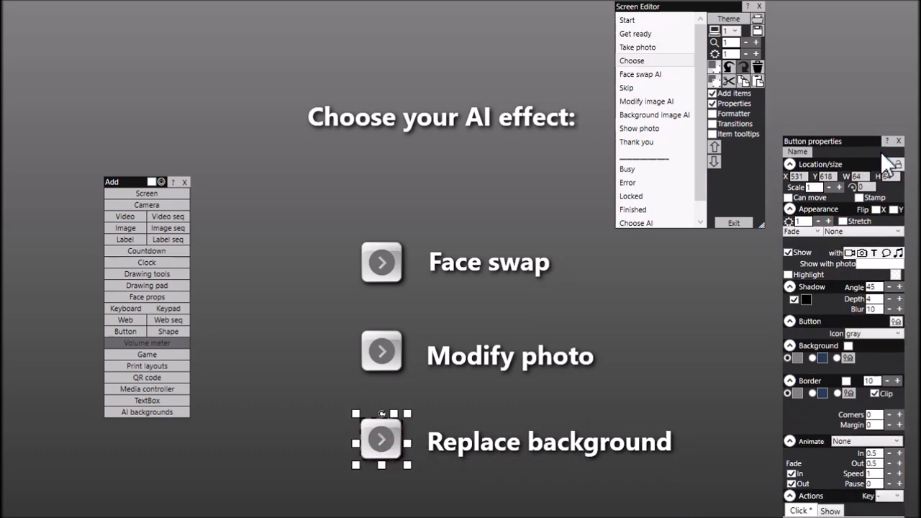
drag(867, 139, 862, 42)
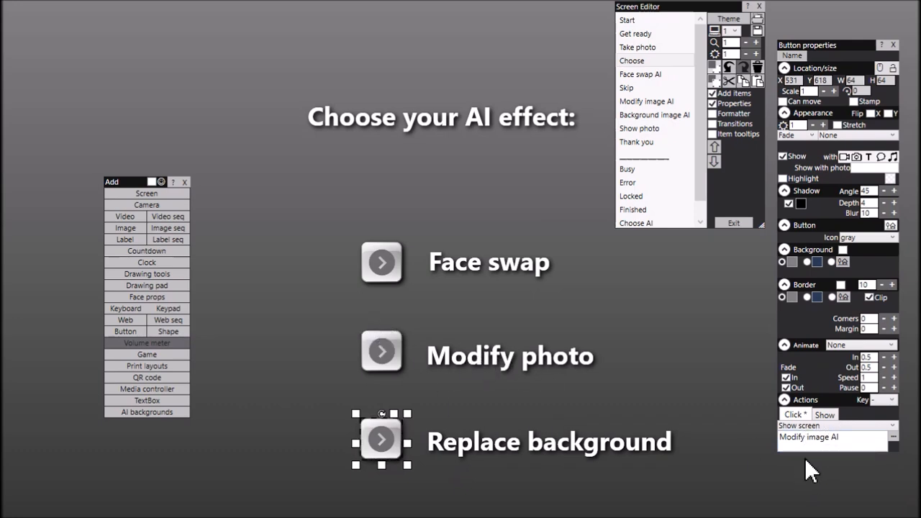
click(893, 437)
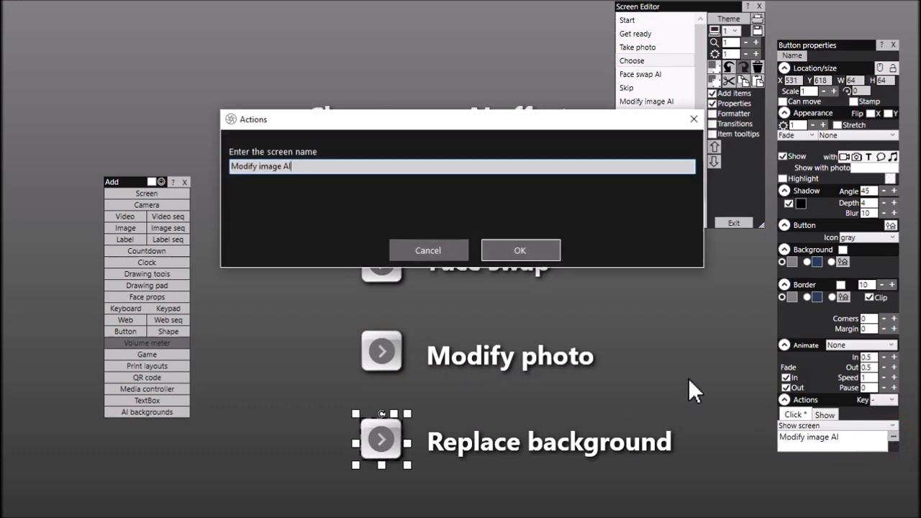
drag(522, 129, 537, 181)
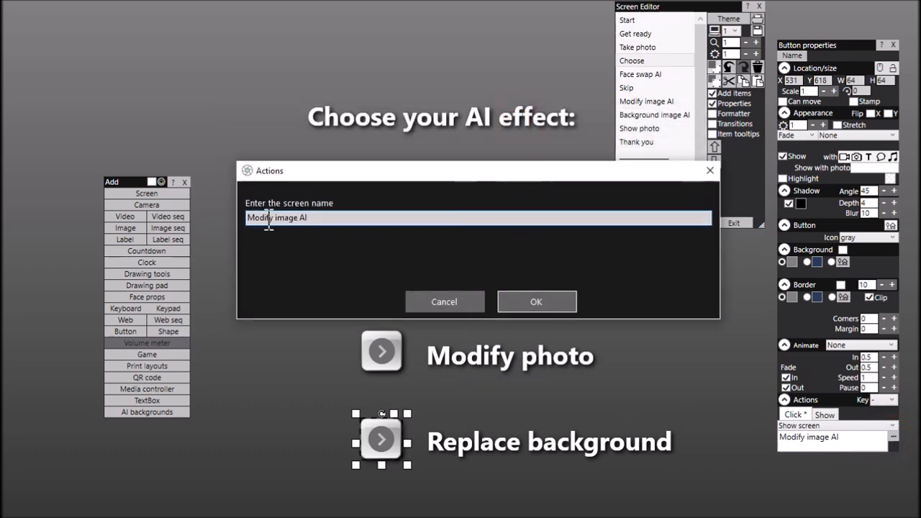
click(274, 217)
key(BackSpace)
key(BackSpace)
key(BackSpace)
text(Backgro)
click(529, 303)
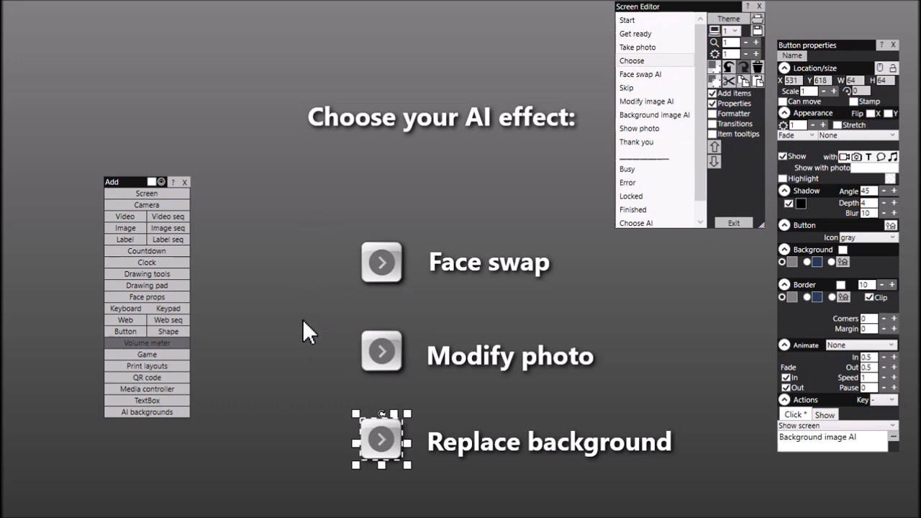
Step: Move the three effect buttons and their labels up together, closer to the "Choose your AI effect:" heading, and deselect them
drag(326, 291, 464, 462)
drag(473, 261, 469, 223)
click(504, 162)
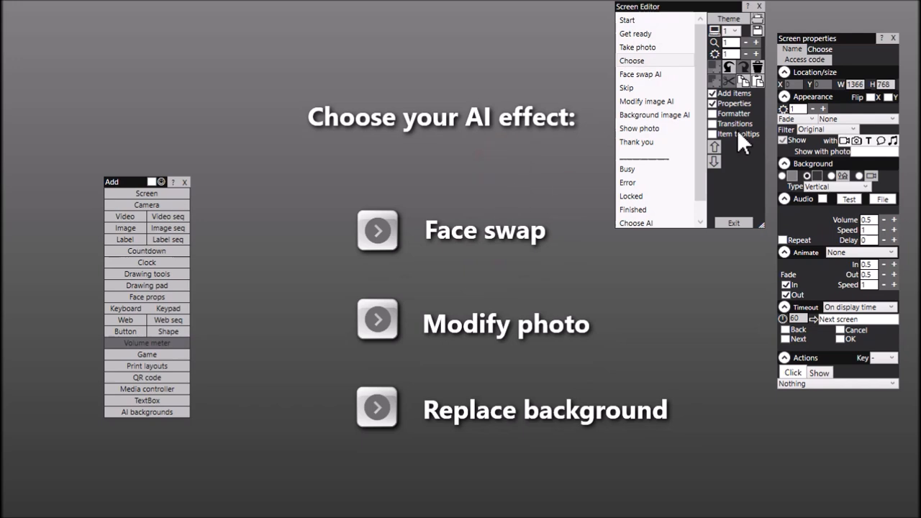
Step: Open the Background image AI screen for editing
click(654, 115)
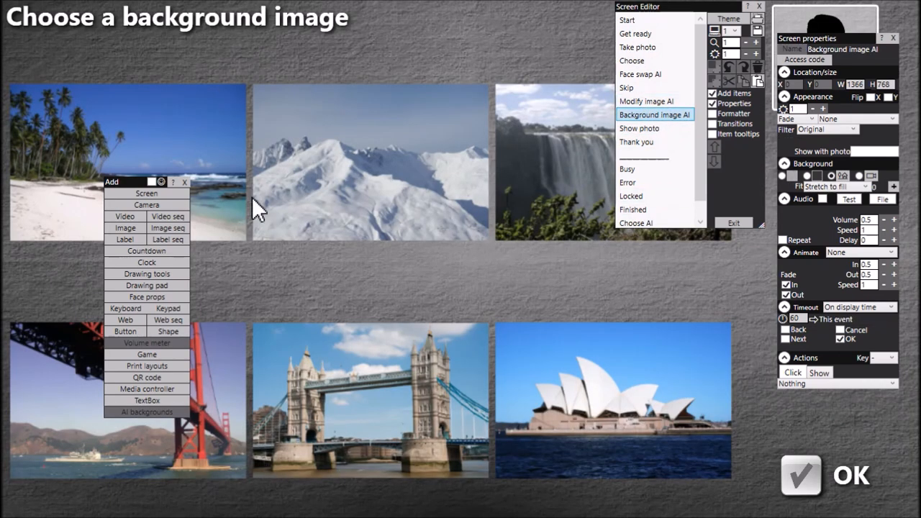